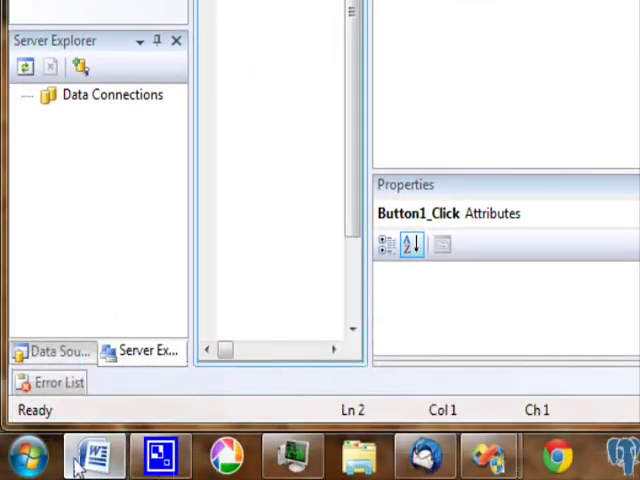
Switch to the Word document showing the Server-to-three-Clients diagram
{"action": "left_click", "coordinate": [95, 457]}
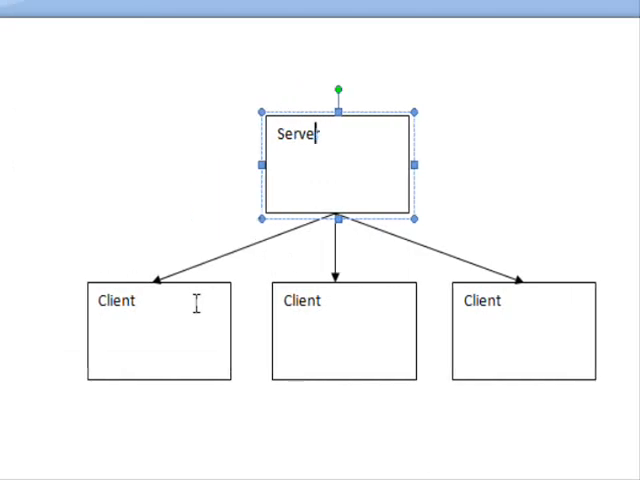
Point out the left Client box, the Server box, then the Client box again in the diagram
{"action": "left_click", "coordinate": [196, 281]}
{"action": "left_click", "coordinate": [196, 288]}
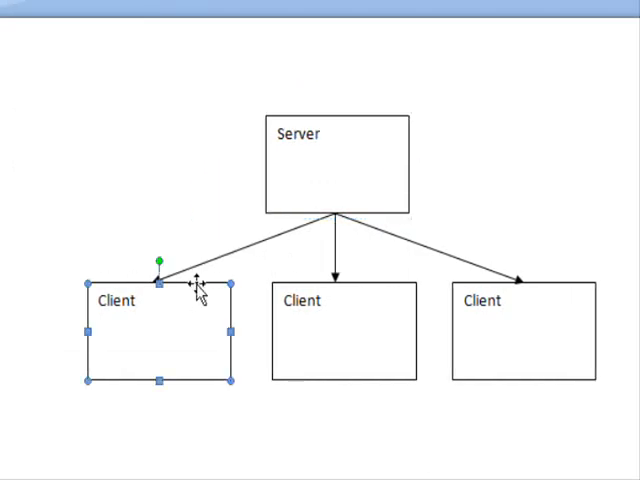
{"action": "left_click", "coordinate": [389, 211]}
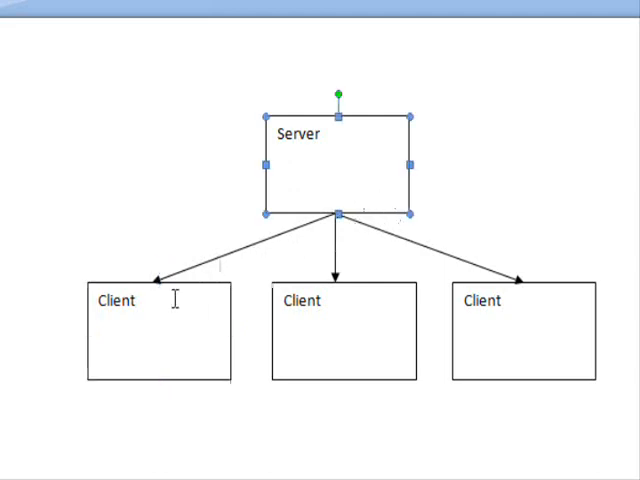
{"action": "left_click", "coordinate": [175, 299]}
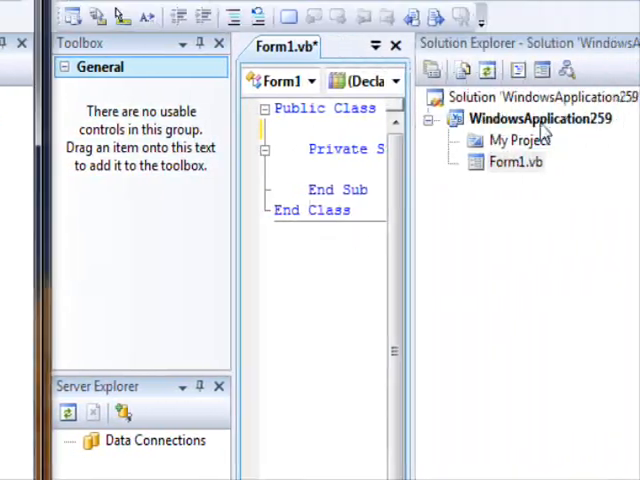
Rename the WindowsApplication259 project to Server in Solution Explorer
{"action": "right_click", "coordinate": [540, 120]}
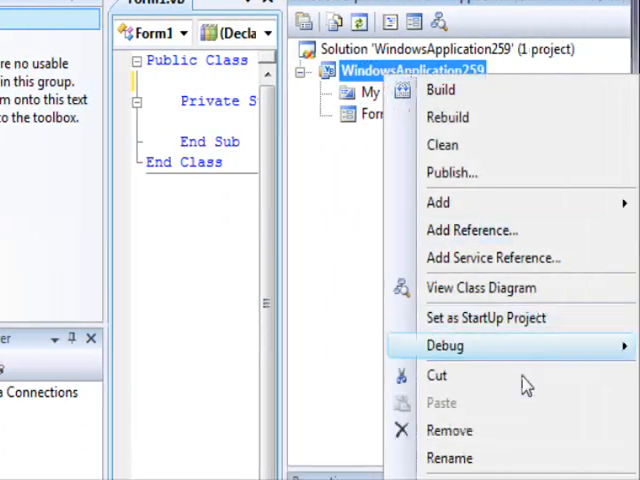
{"action": "left_click", "coordinate": [449, 339]}
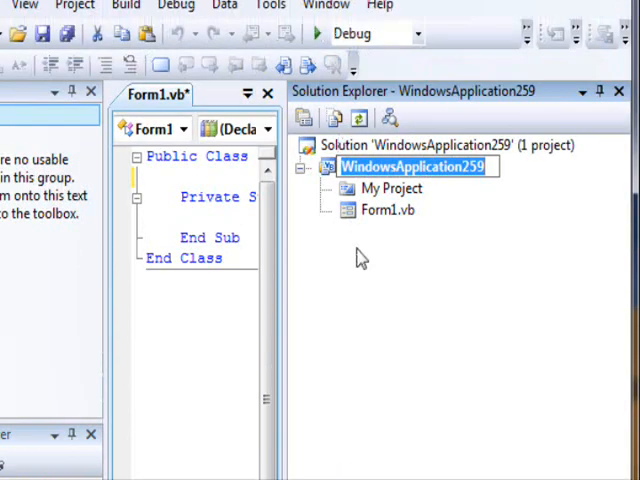
{"action": "type", "text": "Server"}
{"action": "key", "text": "Return"}
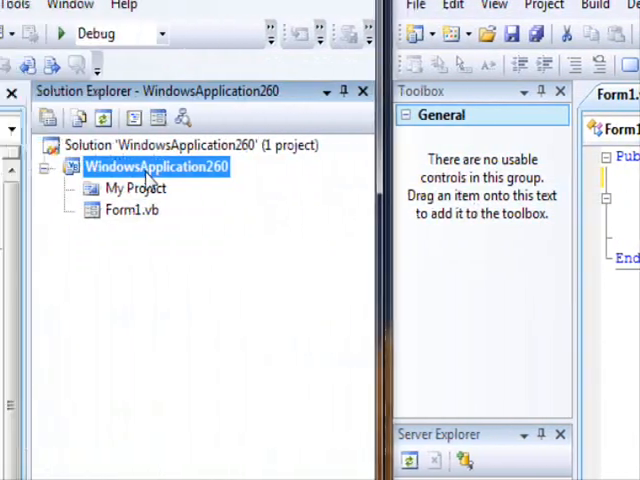
Rename the WindowsApplication260 project to Client in Solution Explorer
{"action": "right_click", "coordinate": [150, 170]}
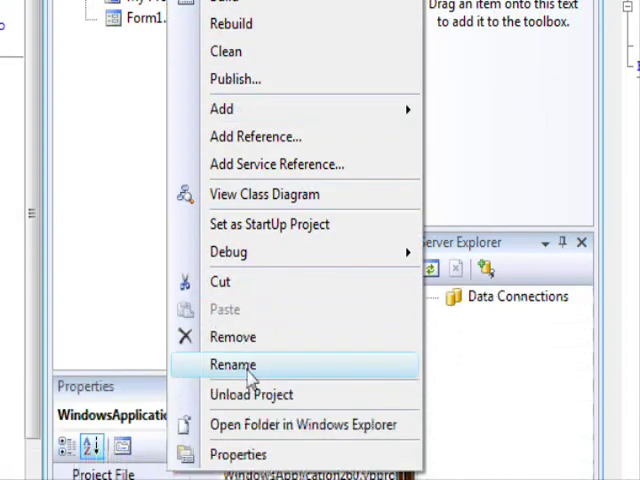
{"action": "left_click", "coordinate": [230, 365]}
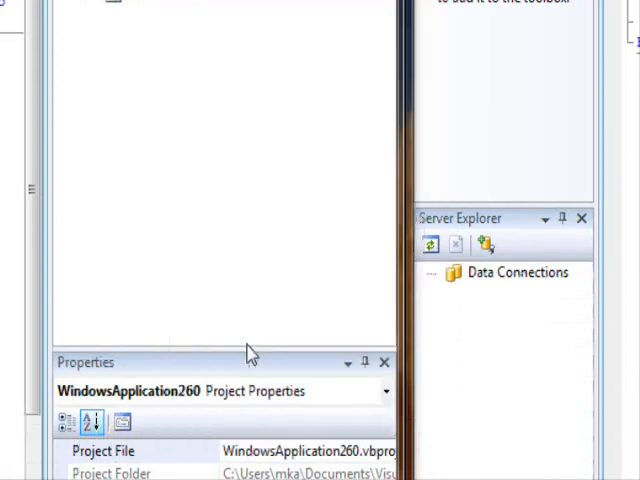
{"action": "type", "text": "Clie"}
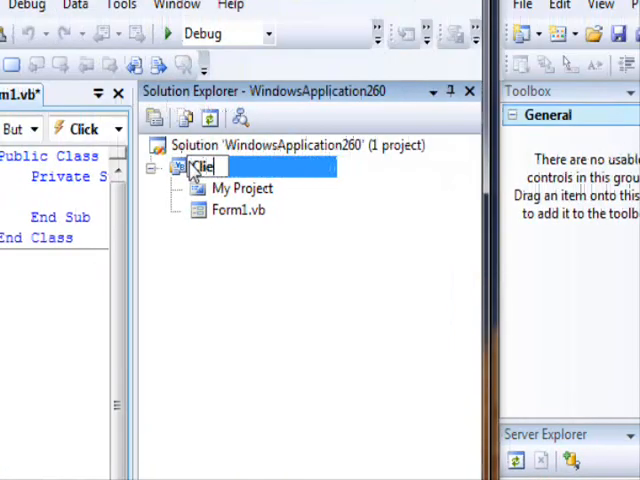
{"action": "type", "text": "nt"}
{"action": "key", "text": "Return"}
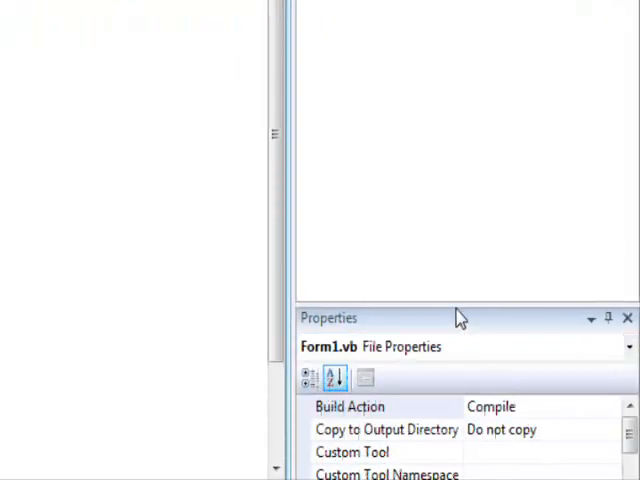
Rename Form1.vb to ServerForm.vb and accept renaming the Form1 code references
{"action": "right_click", "coordinate": [400, 130]}
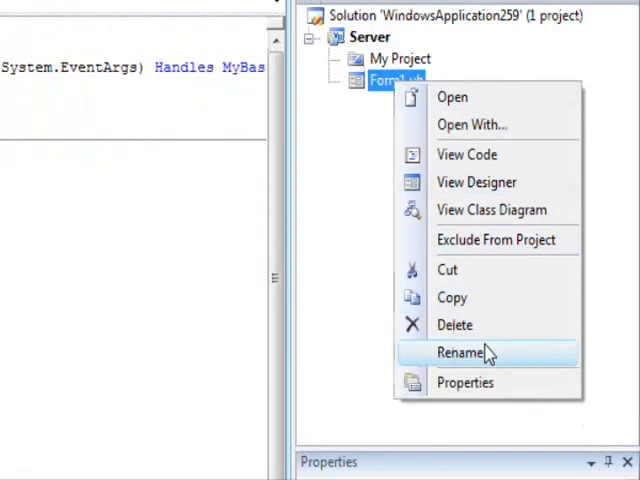
{"action": "left_click", "coordinate": [460, 352]}
{"action": "key", "text": "Left"}
{"action": "key", "text": "Left"}
{"action": "key", "text": "Left"}
{"action": "key", "text": "shift+Home"}
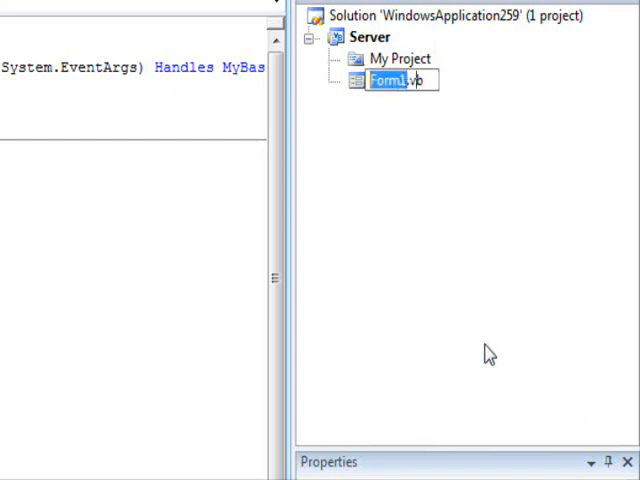
{"action": "type", "text": "ServerF"}
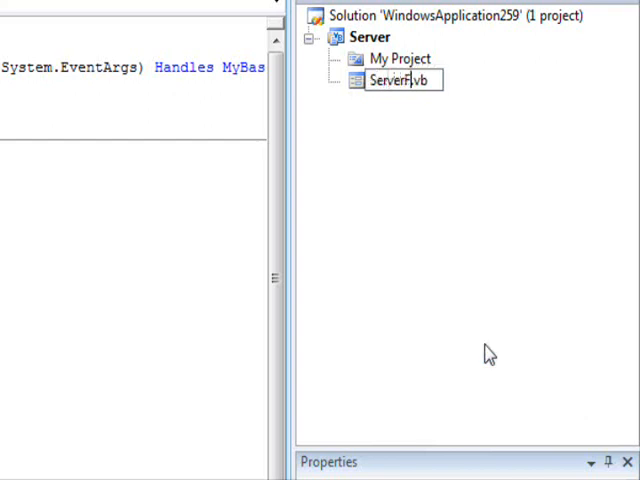
{"action": "type", "text": "orm"}
{"action": "key", "text": "Return"}
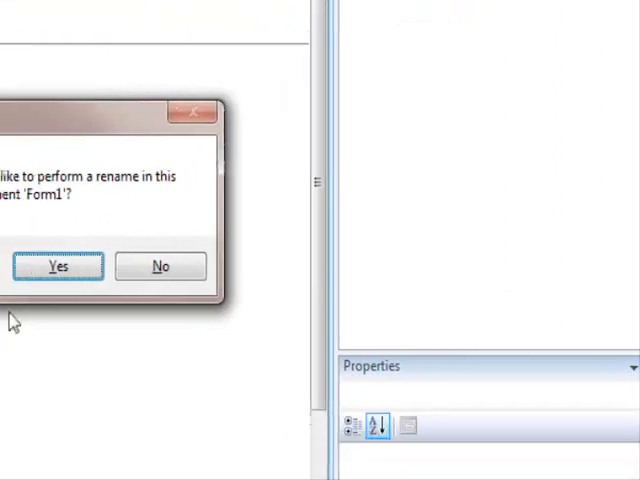
{"action": "left_click", "coordinate": [186, 267]}
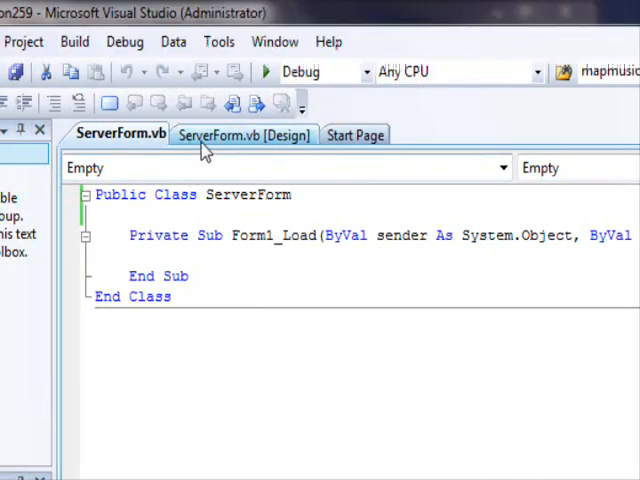
Set Button1's caption on ServerForm to 'Create Pipe and Wait' and widen it to fit
{"action": "left_click", "coordinate": [190, 145]}
{"action": "left_click", "coordinate": [210, 200]}
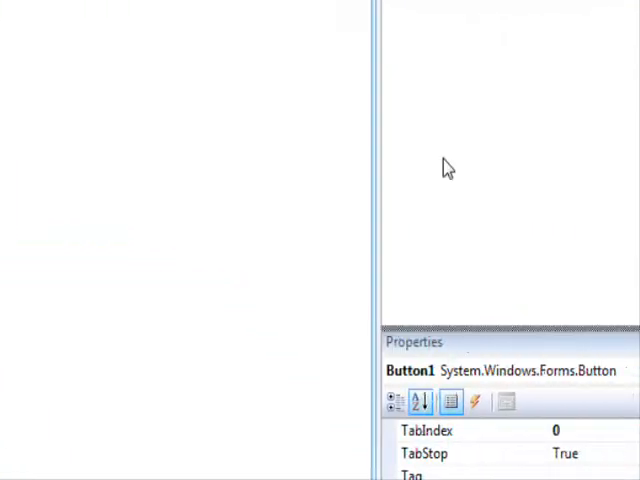
{"action": "double_click", "coordinate": [555, 332]}
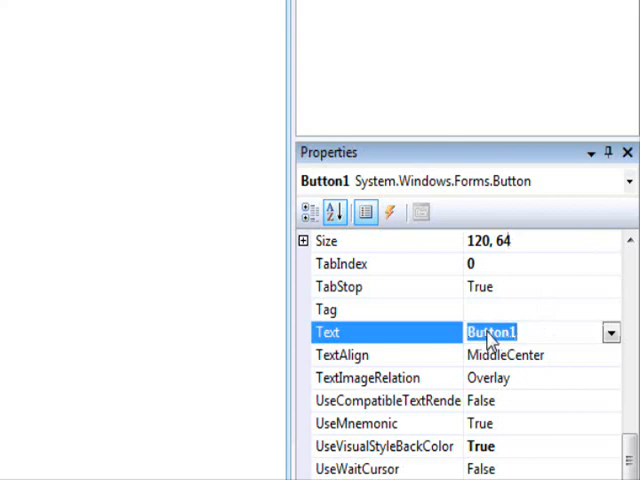
{"action": "type", "text": "Creat"}
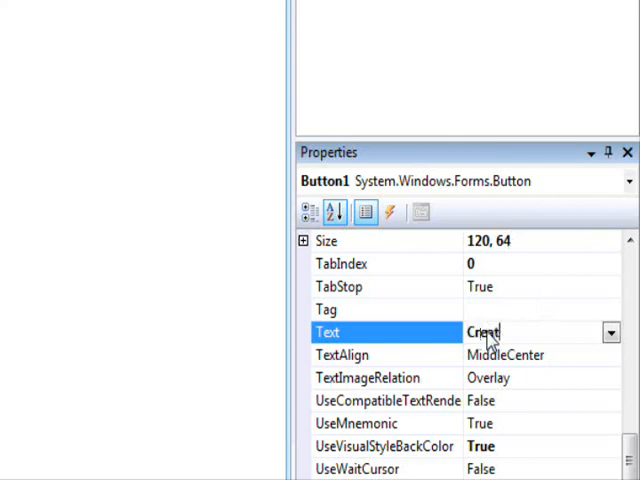
{"action": "type", "text": "e Pipe "}
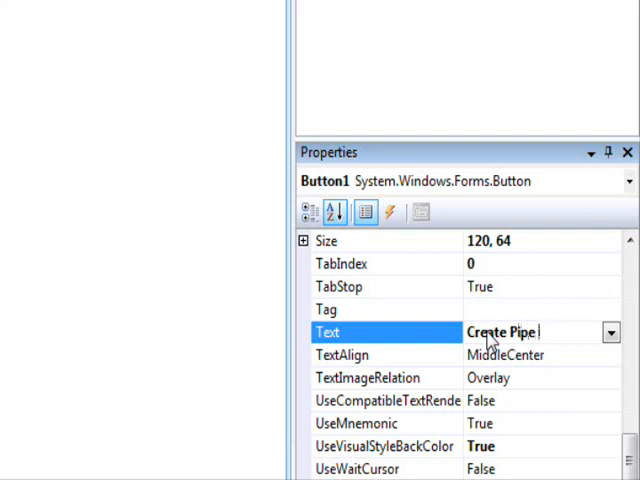
{"action": "type", "text": "and Wait"}
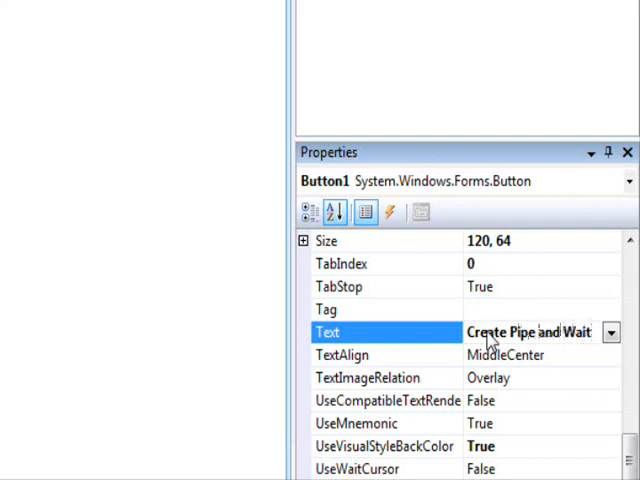
{"action": "key", "text": "Return"}
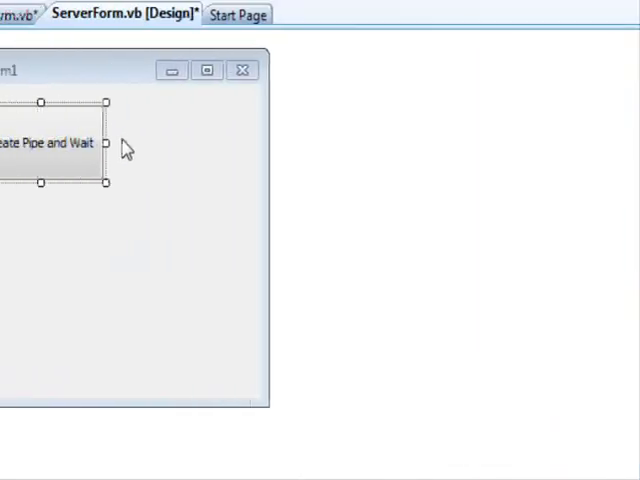
{"action": "left_click_drag", "start_coordinate": [106, 143], "coordinate": [157, 143]}
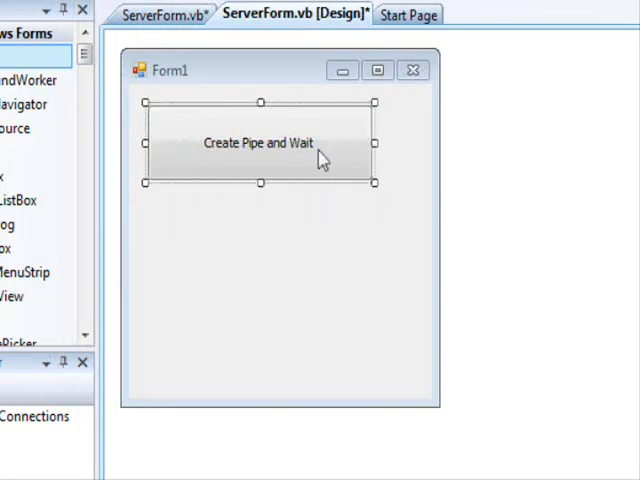
Add 'Dim ServerPipe As System.IO.Pipes.NamedPipeServerStream' at class level via IntelliSense
{"action": "double_click", "coordinate": [268, 150]}
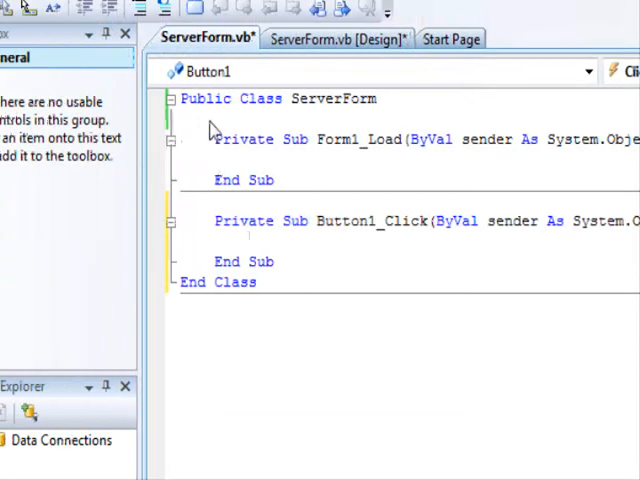
{"action": "left_click", "coordinate": [378, 98]}
{"action": "key", "text": "Return"}
{"action": "type", "text": "Dim Se"}
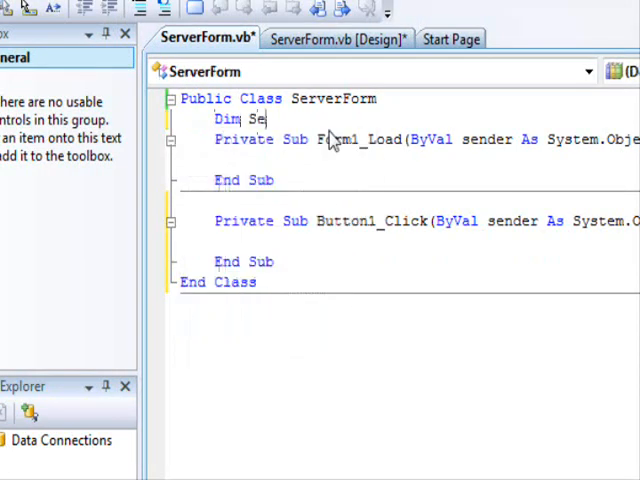
{"action": "type", "text": "rverPipe as "}
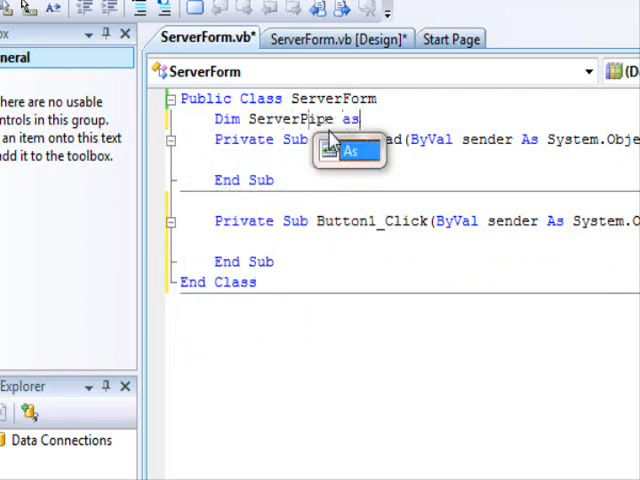
{"action": "type", "text": "n"}
{"action": "key", "text": "BackSpace"}
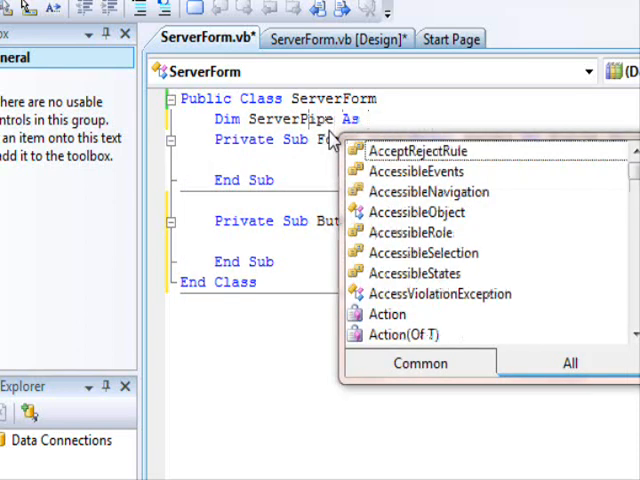
{"action": "type", "text": "system.io."}
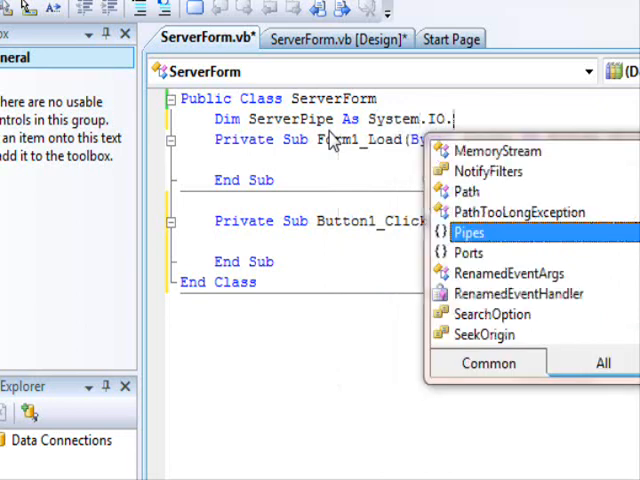
{"action": "type", "text": "pipes."}
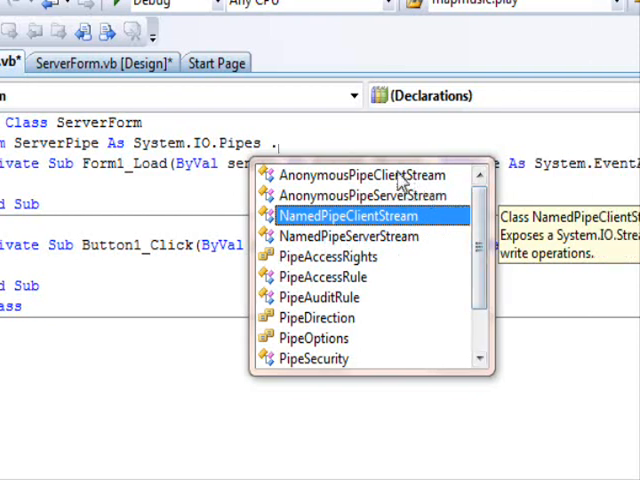
{"action": "left_click", "coordinate": [400, 175]}
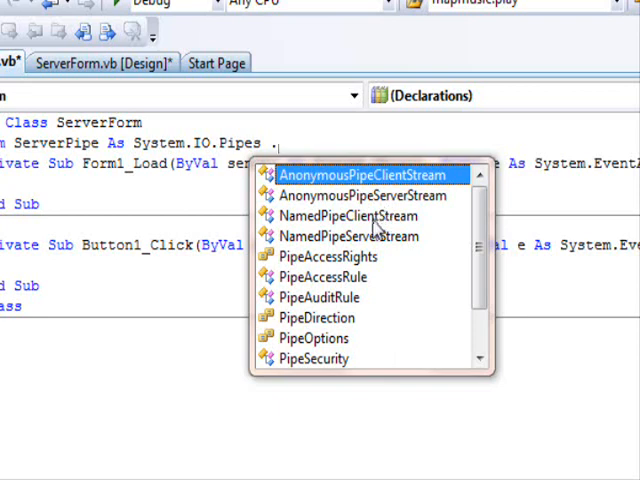
{"action": "left_click", "coordinate": [365, 216]}
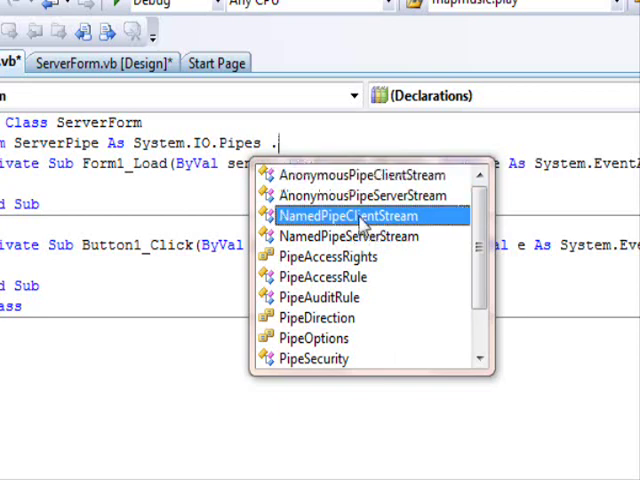
{"action": "left_click", "coordinate": [350, 237]}
{"action": "double_click", "coordinate": [320, 240]}
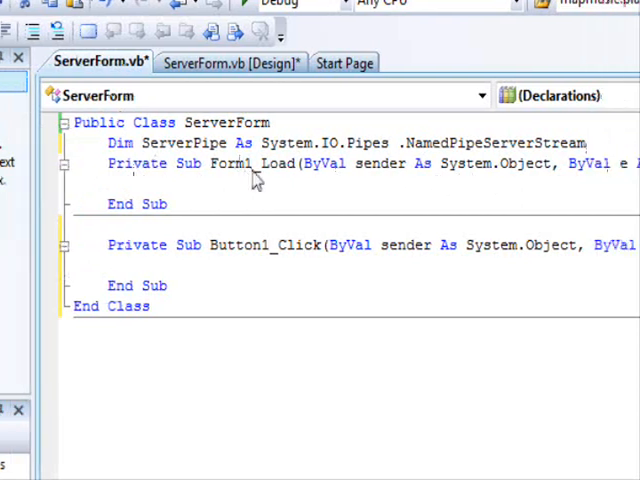
{"action": "left_click", "coordinate": [106, 163]}
{"action": "key", "text": "Return"}
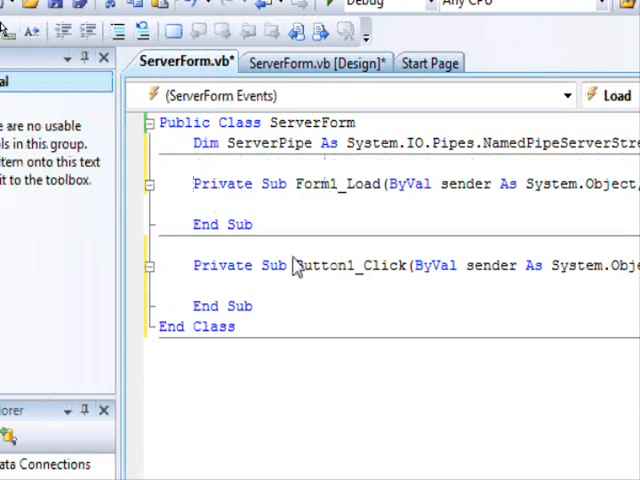
In Button1_Click, assign ServerPipe = New NamedPipeServerStream("Boo")
{"action": "left_click", "coordinate": [281, 300]}
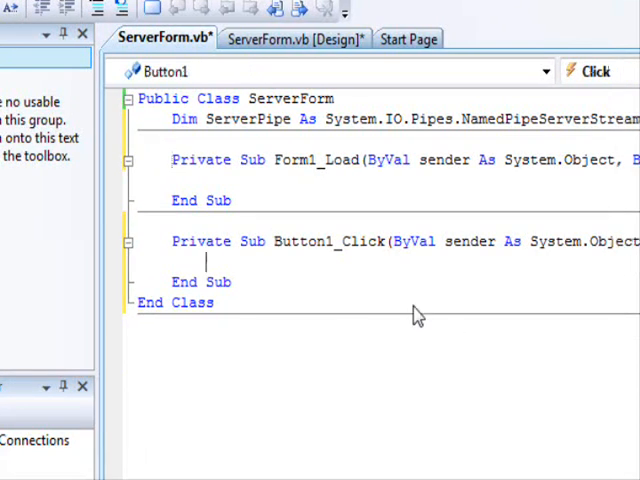
{"action": "type", "text": "server"}
{"action": "key", "text": "Down"}
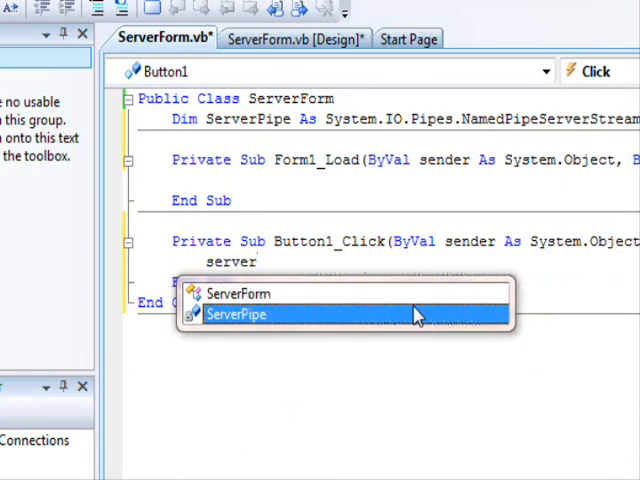
{"action": "type", "text": "=new s"}
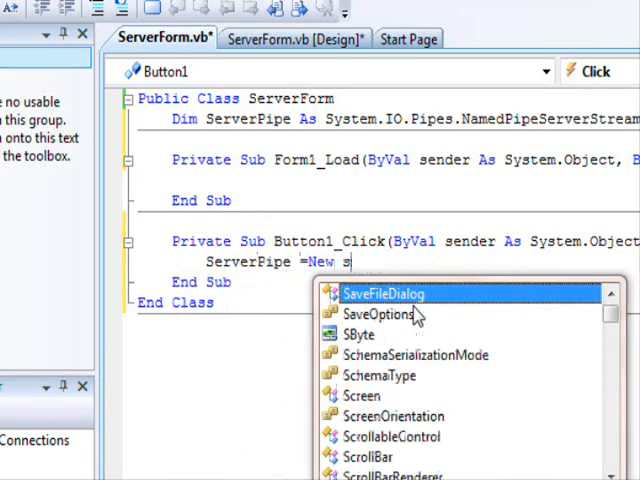
{"action": "type", "text": "ystem.io."}
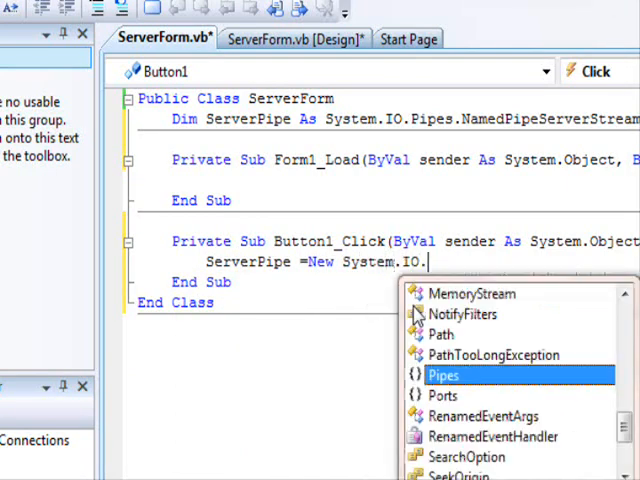
{"action": "type", "text": "."}
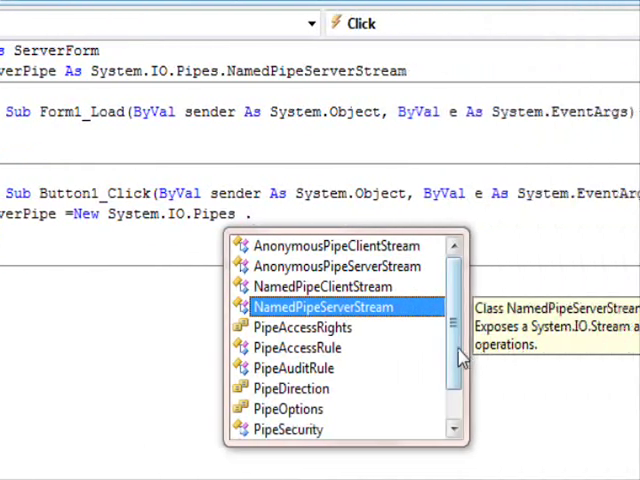
{"action": "double_click", "coordinate": [557, 355]}
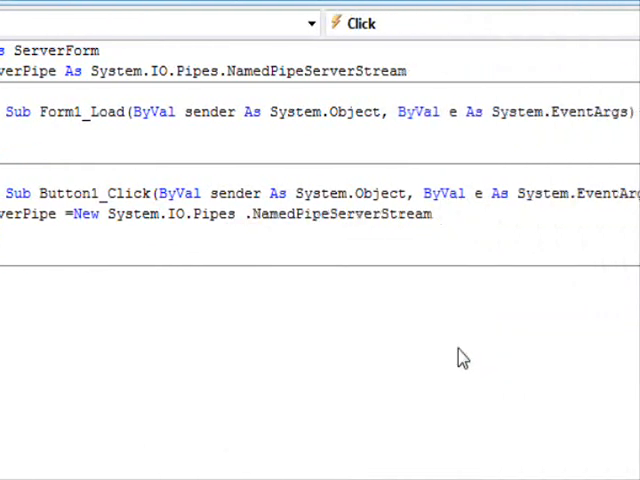
{"action": "type", "text": "(\""}
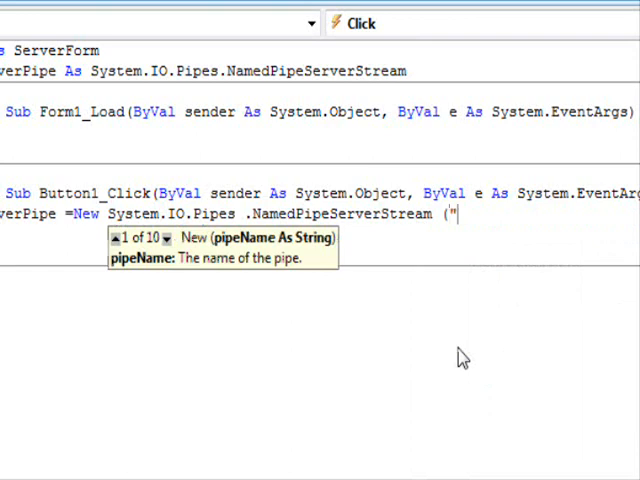
{"action": "type", "text": "Boo"}
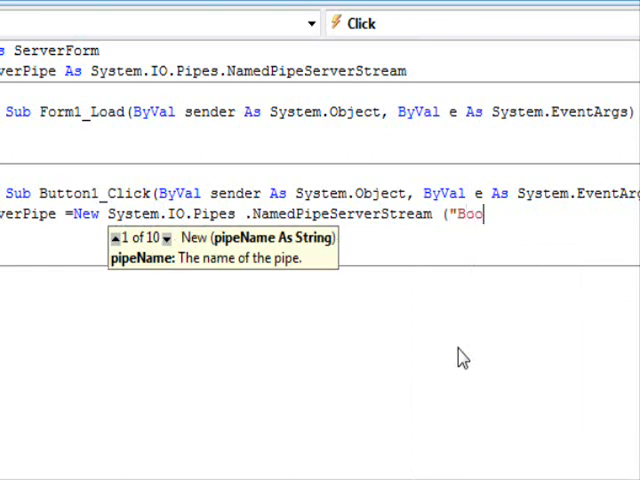
{"action": "type", "text": "\")"}
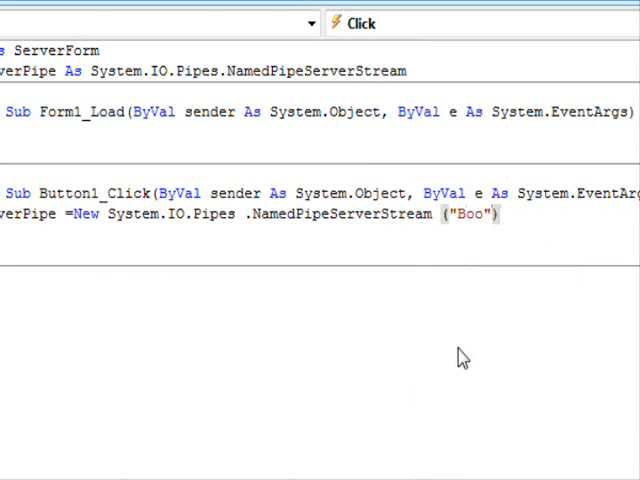
{"action": "key", "text": "Return"}
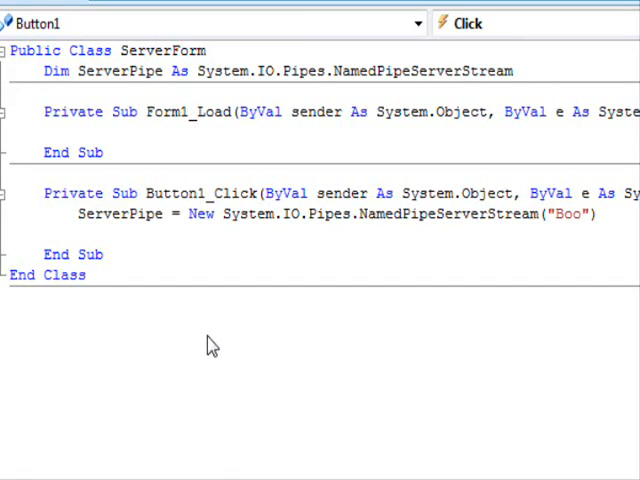
{"action": "type", "text": "server"}
Add ServerPipe.WaitForConnection() and MsgBox("Server established connection") to the handler
{"action": "key", "text": "Down"}
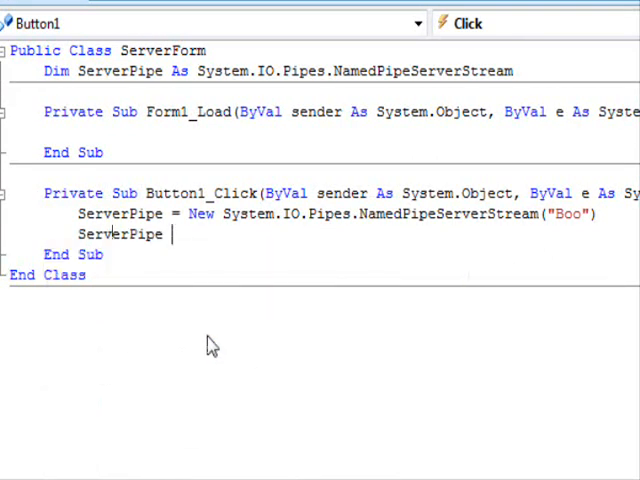
{"action": "type", "text": ".wi"}
{"action": "key", "text": "BackSpace"}
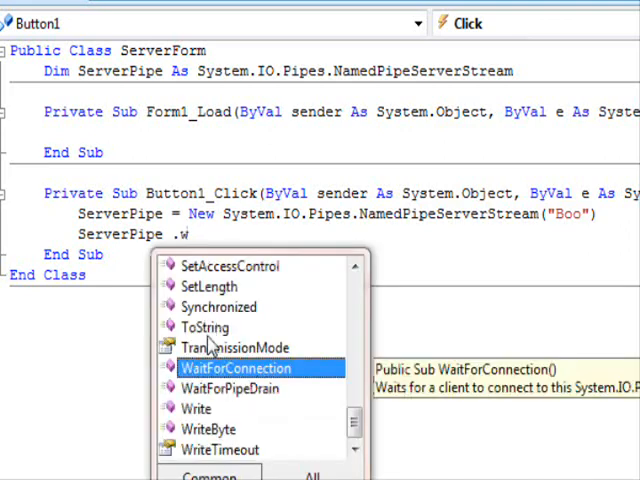
{"action": "key", "text": "Return"}
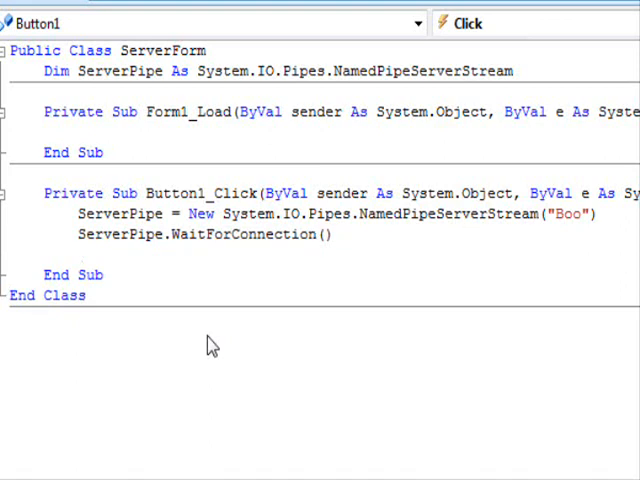
{"action": "type", "text": "msg \""}
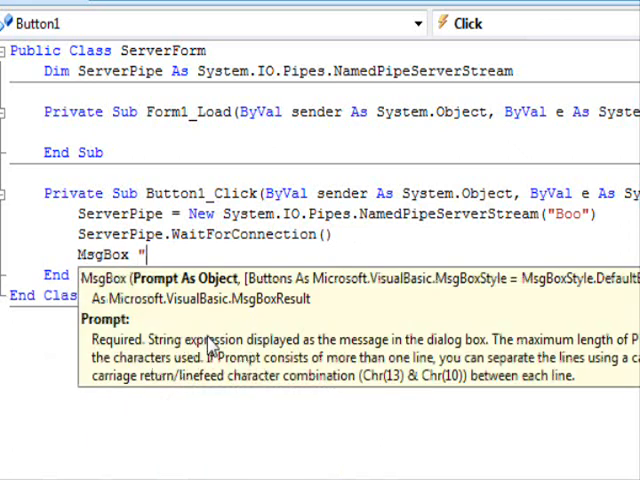
{"action": "type", "text": "Server established con"}
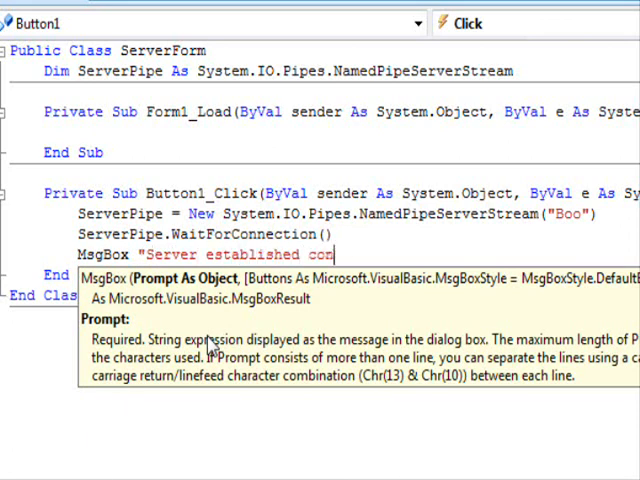
{"action": "type", "text": "ection\""}
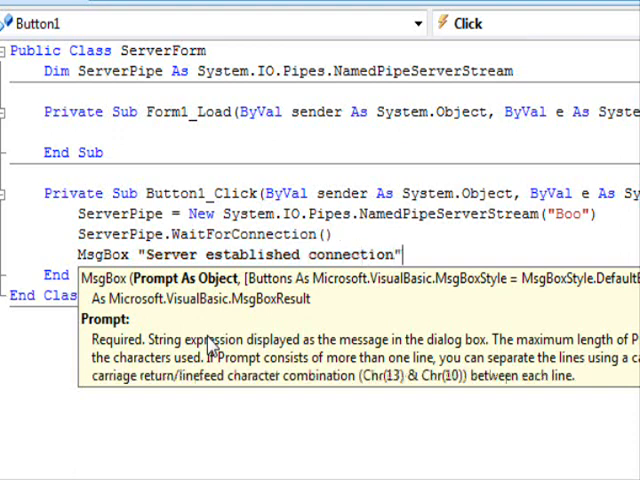
{"action": "key", "text": "Escape"}
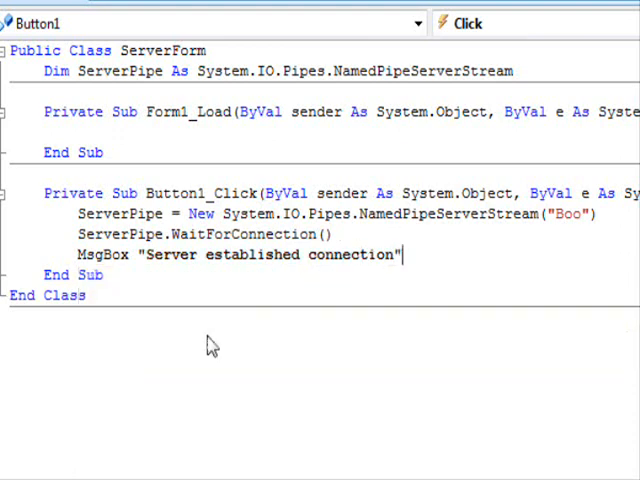
{"action": "key", "text": "Down"}
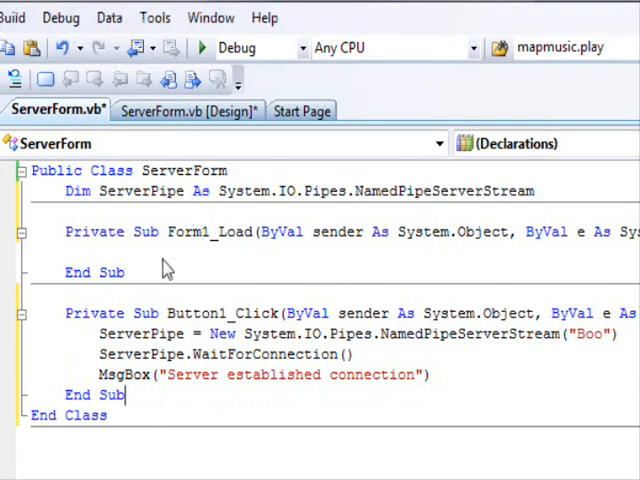
{"action": "left_click", "coordinate": [186, 111]}
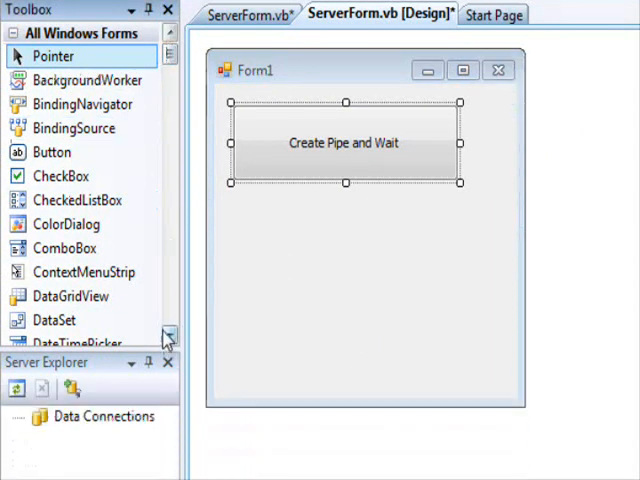
Place a text box just below the button on ServerForm and widen it to match
{"action": "left_click", "coordinate": [170, 338]}
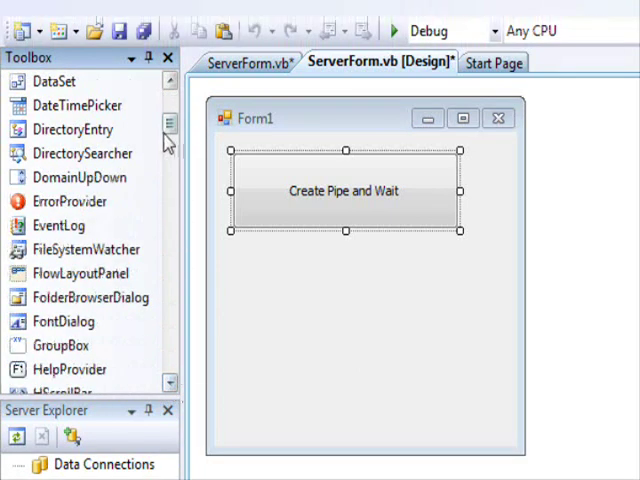
{"action": "mouse_move", "coordinate": [170, 130]}
{"action": "left_mouse_down"}
{"action": "mouse_move", "coordinate": [172, 137]}
{"action": "mouse_move", "coordinate": [172, 128]}
{"action": "left_mouse_up"}
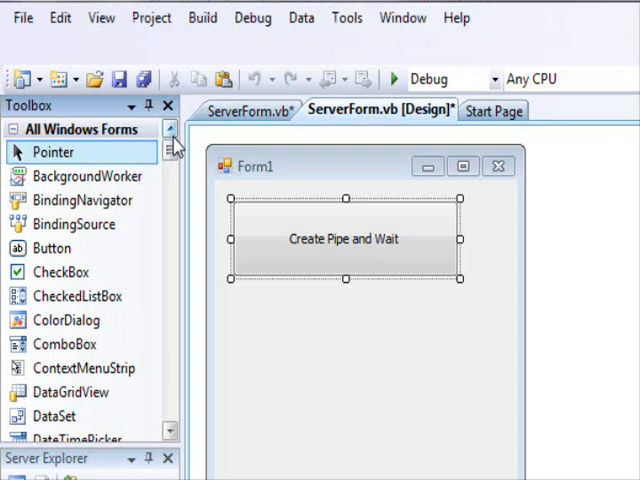
{"action": "scroll", "coordinate": [171, 343], "scroll_direction": "down", "scroll_amount": 5}
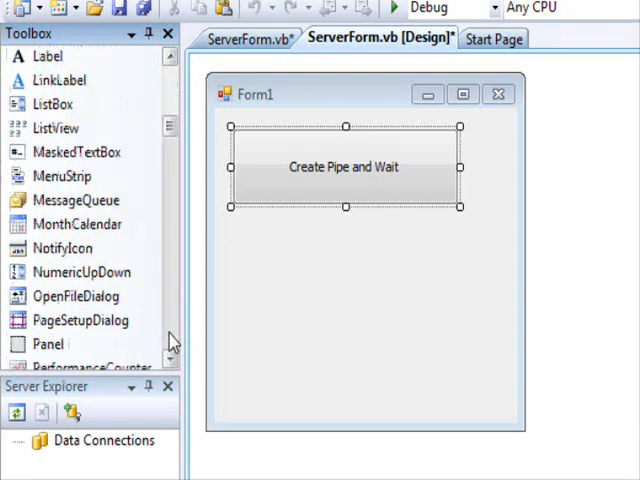
{"action": "scroll", "coordinate": [171, 343], "scroll_direction": "down", "scroll_amount": 5}
{"action": "scroll", "coordinate": [172, 343], "scroll_direction": "down", "scroll_amount": 5}
{"action": "left_click", "coordinate": [55, 296]}
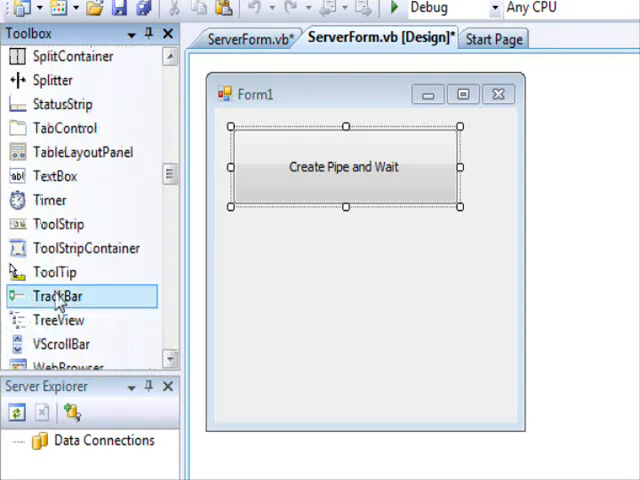
{"action": "left_click", "coordinate": [55, 273]}
{"action": "left_click", "coordinate": [49, 200]}
{"action": "left_click", "coordinate": [55, 176]}
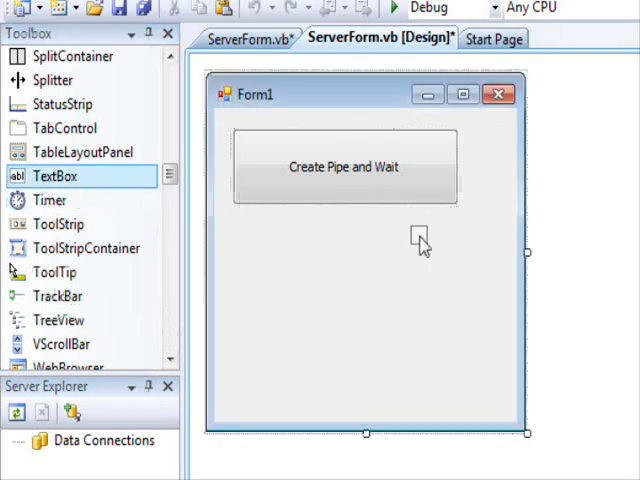
{"action": "left_click", "coordinate": [316, 262]}
{"action": "left_click_drag", "start_coordinate": [300, 249], "coordinate": [278, 226]}
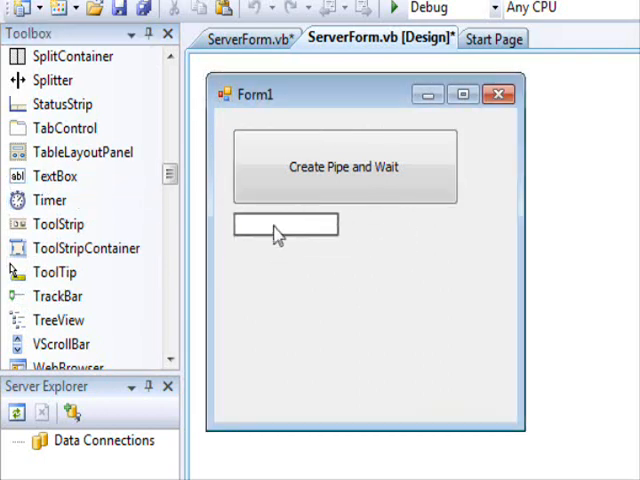
{"action": "left_click_drag", "start_coordinate": [340, 225], "coordinate": [457, 225]}
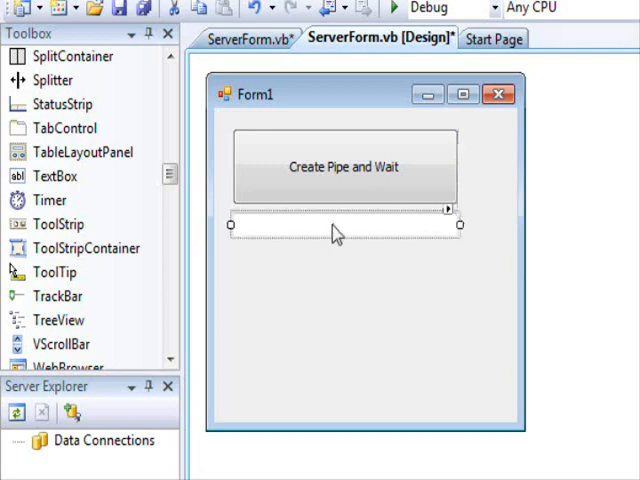
{"action": "left_click_drag", "start_coordinate": [170, 175], "coordinate": [170, 130]}
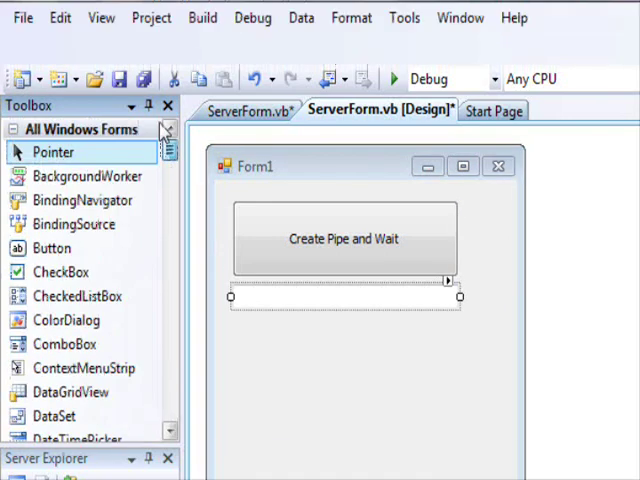
Add a second 'Send message' button below the text box, sized like the first, and create its click handler
{"action": "left_click", "coordinate": [47, 248]}
{"action": "left_click_drag", "start_coordinate": [240, 310], "coordinate": [320, 345]}
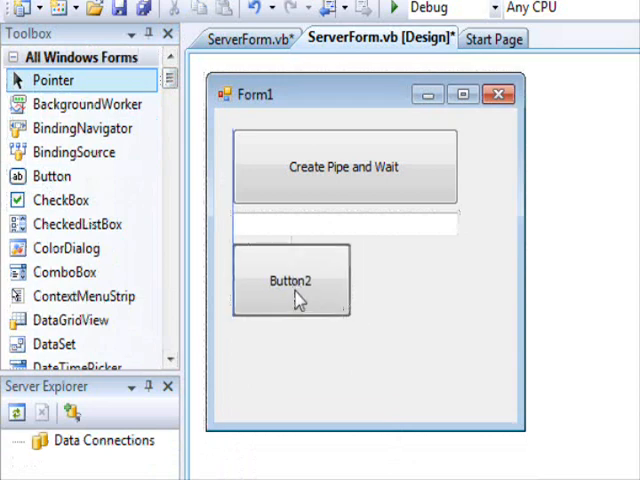
{"action": "left_click_drag", "start_coordinate": [292, 319], "coordinate": [292, 304]}
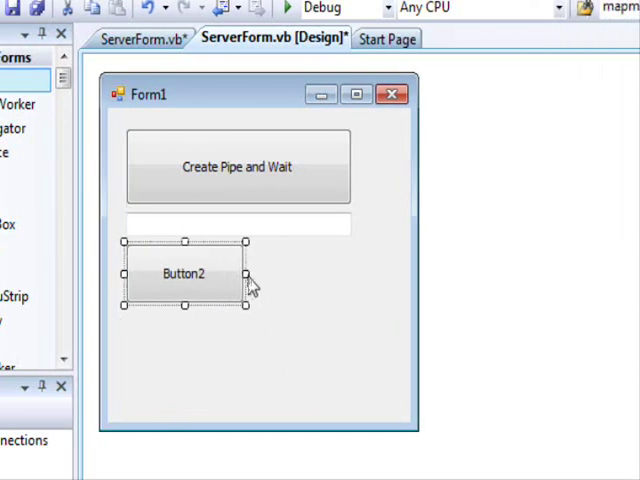
{"action": "left_click_drag", "start_coordinate": [246, 274], "coordinate": [361, 283]}
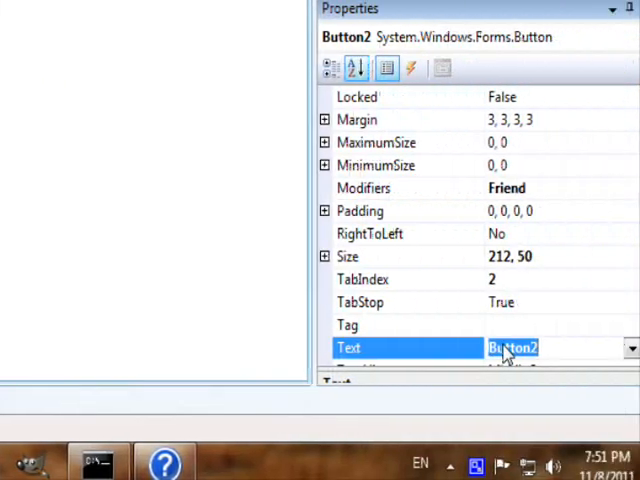
{"action": "type", "text": "Send message"}
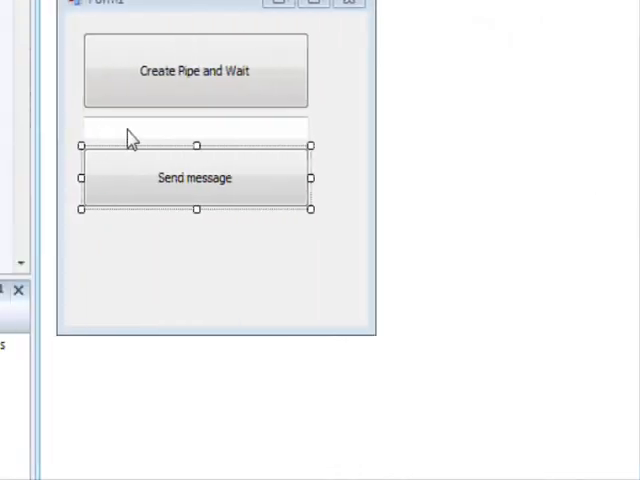
{"action": "double_click", "coordinate": [125, 179]}
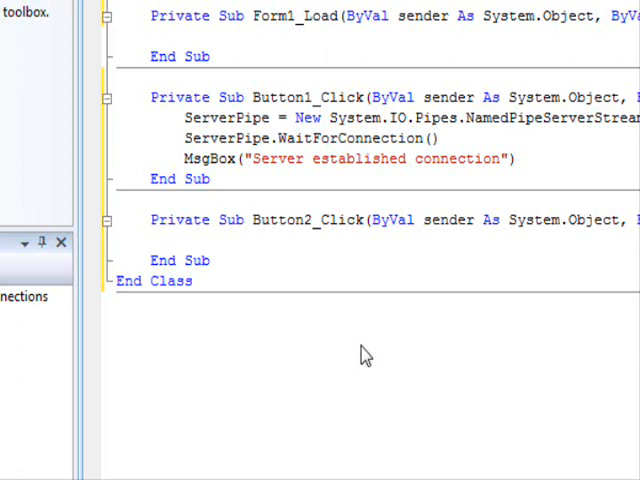
{"action": "type", "text": "d"}
Write a ServerPipe.Write() call in Button2_Click and leave blank lines above it
{"action": "key", "text": "BackSpace"}
{"action": "type", "text": "s"}
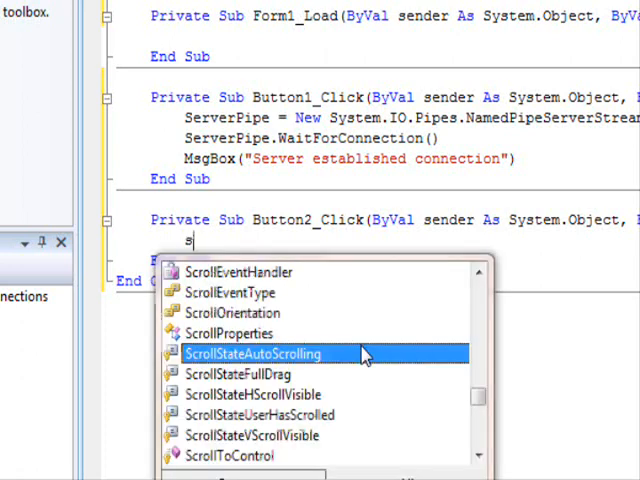
{"action": "type", "text": "erver"}
{"action": "key", "text": "Down"}
{"action": "key", "text": "space"}
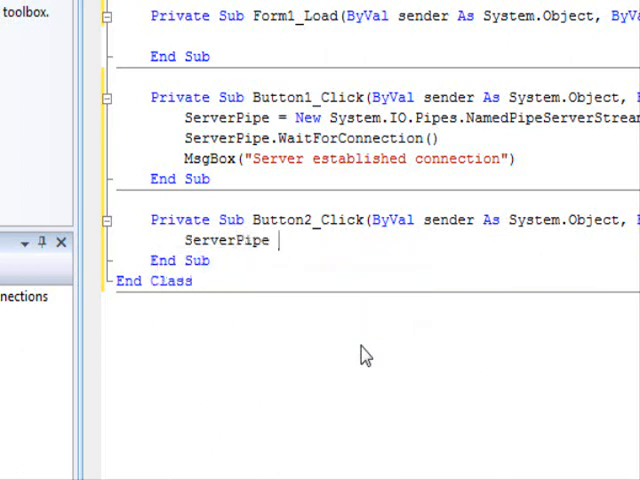
{"action": "type", "text": ".s"}
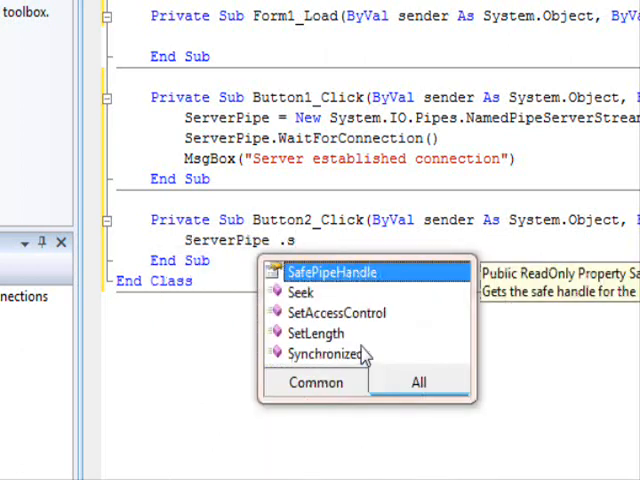
{"action": "key", "text": "BackSpace"}
{"action": "type", "text": "w"}
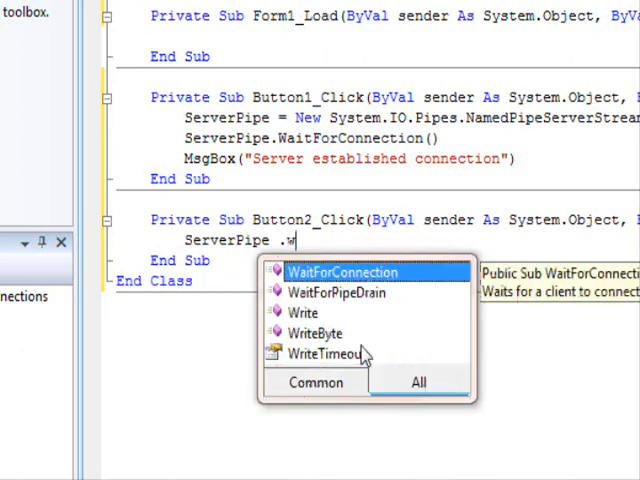
{"action": "key", "text": "Down"}
{"action": "key", "text": "Down"}
{"action": "key", "text": "space"}
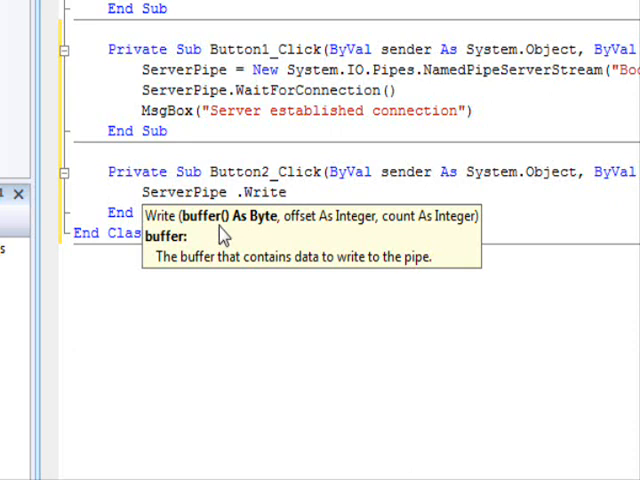
{"action": "key", "text": "Escape"}
{"action": "key", "text": "Home"}
{"action": "key", "text": "Return"}
{"action": "key", "text": "Return"}
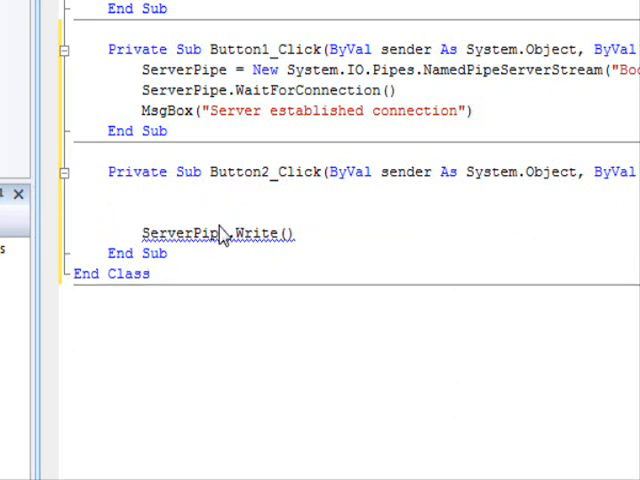
{"action": "key", "text": "Up"}
{"action": "key", "text": "Up"}
{"action": "type", "text": "dim () "}
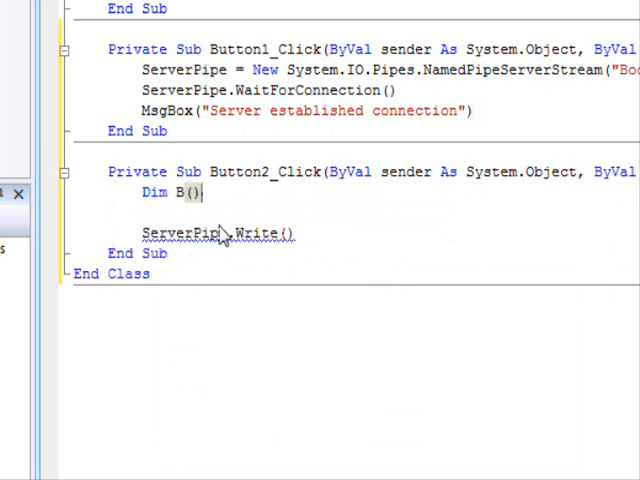
{"action": "type", "text": "as byte "}
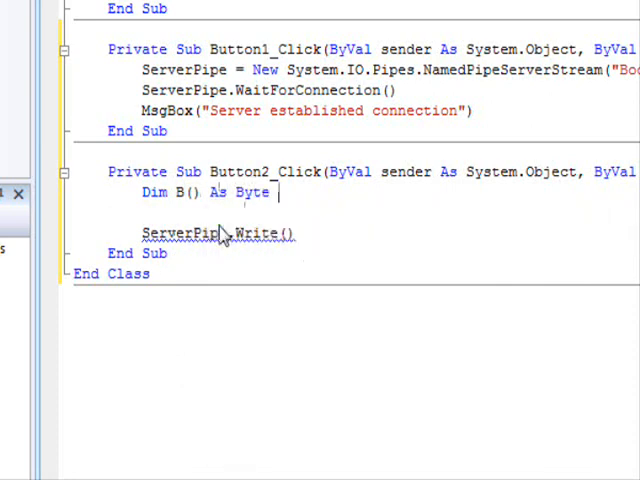
{"action": "type", "text": "=system.t"}
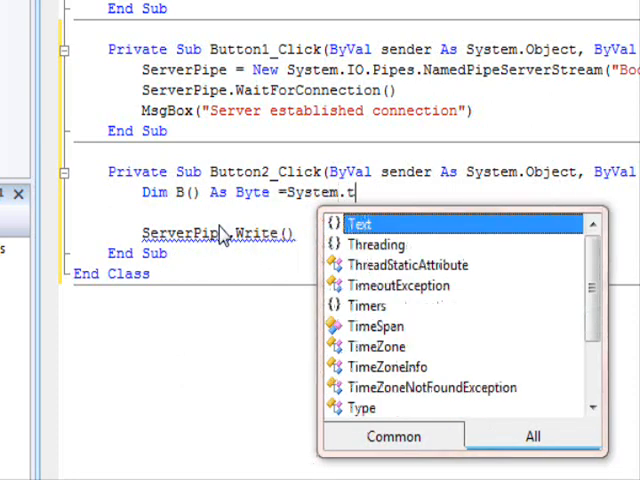
{"action": "type", "text": "Text .en"}
Type 'Dim B() As Byte = Encoding.GetEncoding(...)' using IntelliSense completions
{"action": "key", "text": "Tab"}
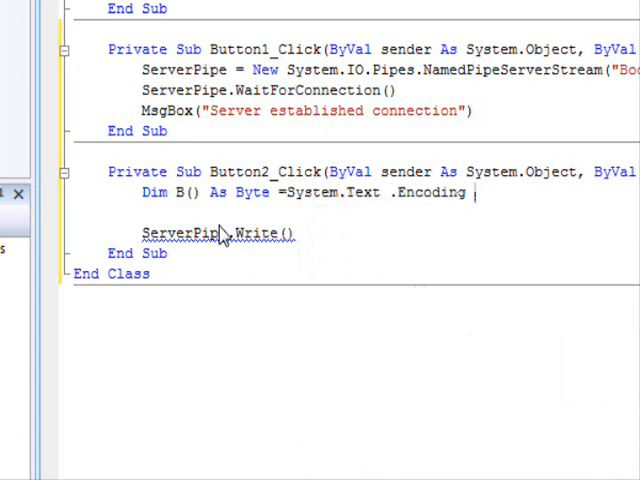
{"action": "type", "text": ".g"}
{"action": "key", "text": "Tab"}
{"action": "type", "text": "(\""}
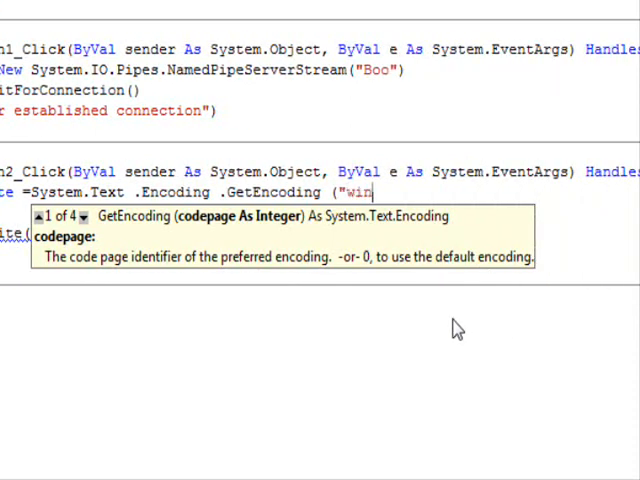
{"action": "type", "text": "256"}
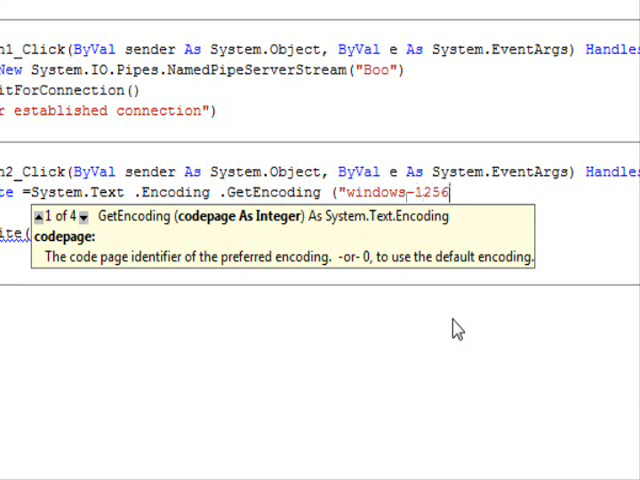
{"action": "type", "text": "\")."}
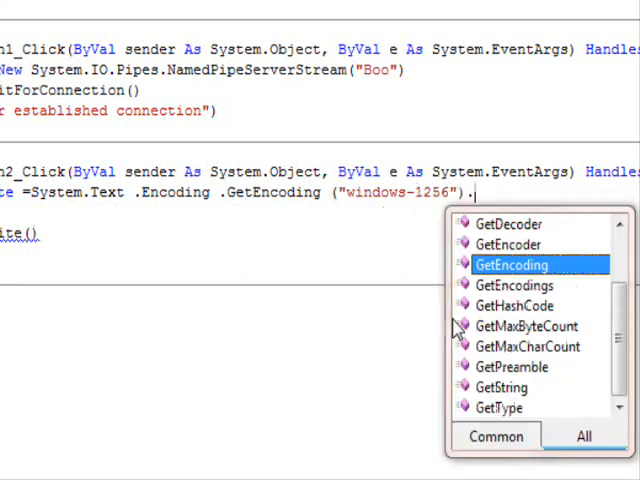
{"action": "type", "text": "gte"}
{"action": "key", "text": "BackSpace"}
{"action": "type", "text": "t"}
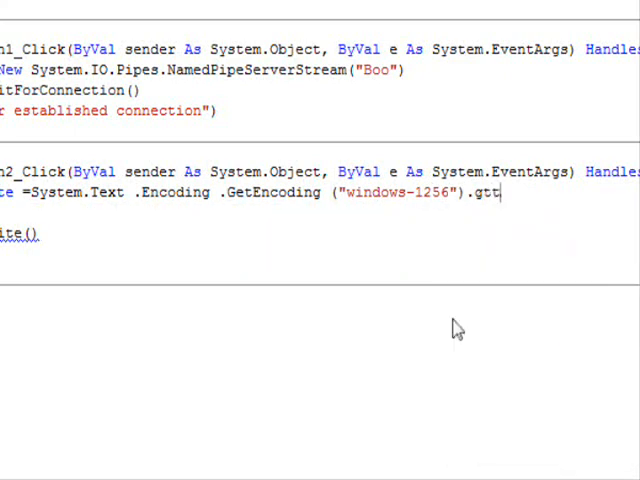
{"action": "key", "text": "BackSpace"}
{"action": "key", "text": "BackSpace"}
{"action": "type", "text": "etby "}
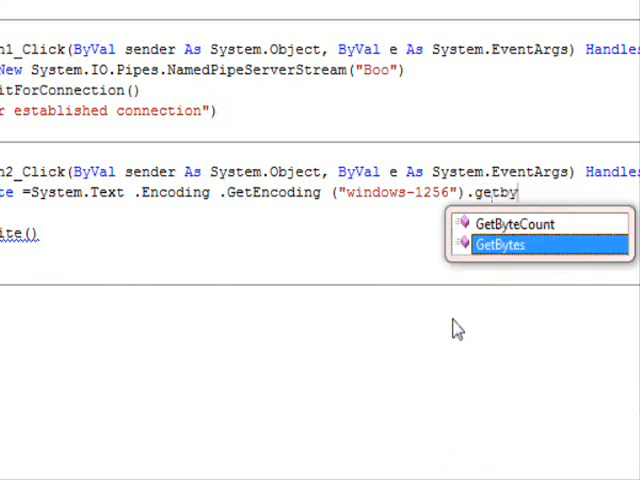
{"action": "type", "text": "("}
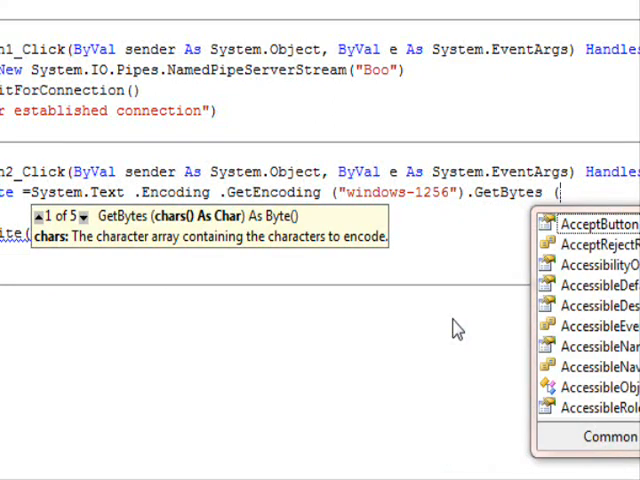
{"action": "type", "text": "te"}
{"action": "type", "text": "box1."}
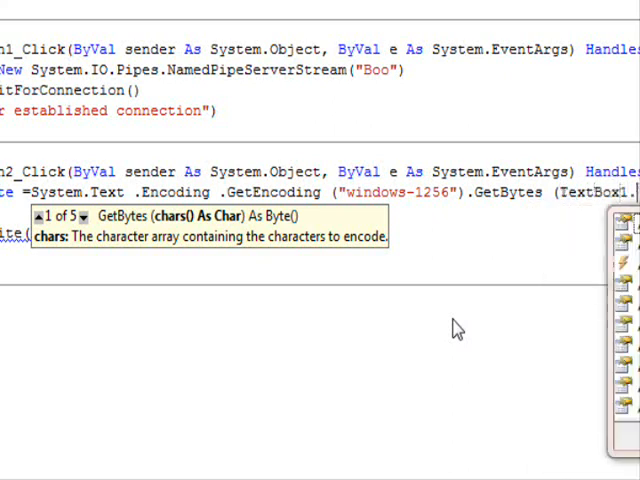
{"action": "type", "text": "text )"}
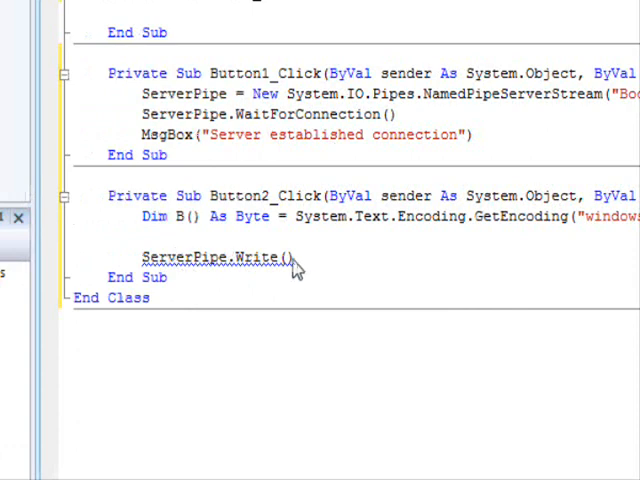
Fill ServerPipe.Write(B, 0, B.Length) and remove the blank line above it
{"action": "left_click", "coordinate": [290, 257]}
{"action": "type", "text": "B"}
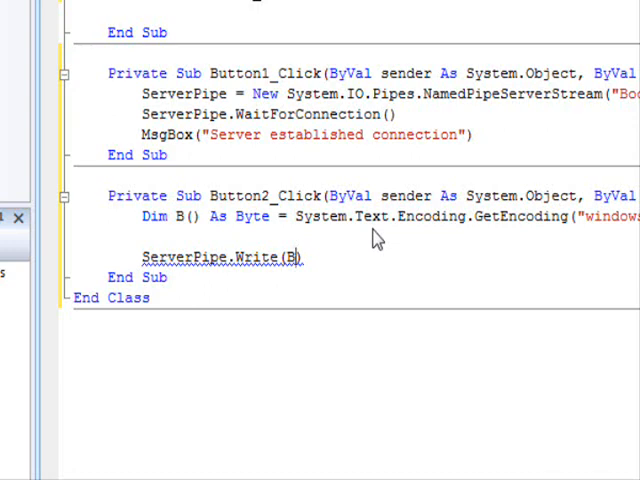
{"action": "type", "text": ","}
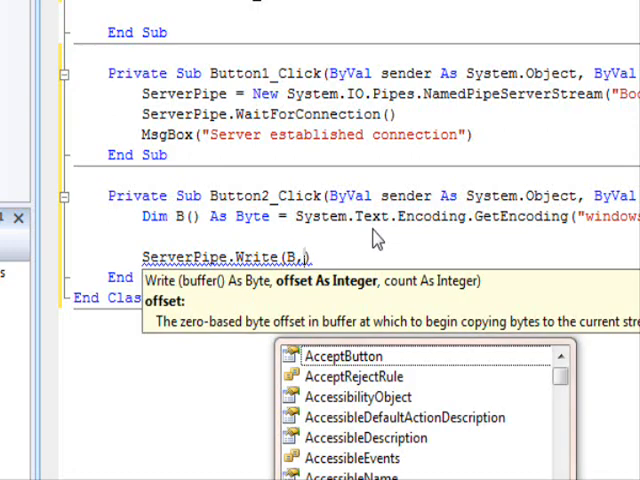
{"action": "type", "text": "0"}
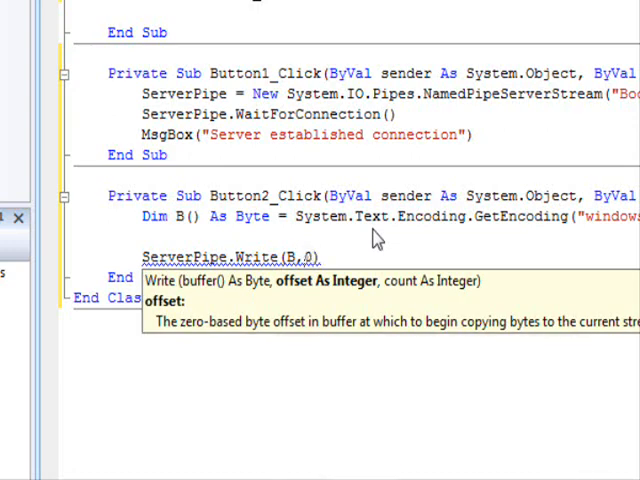
{"action": "type", "text": ","}
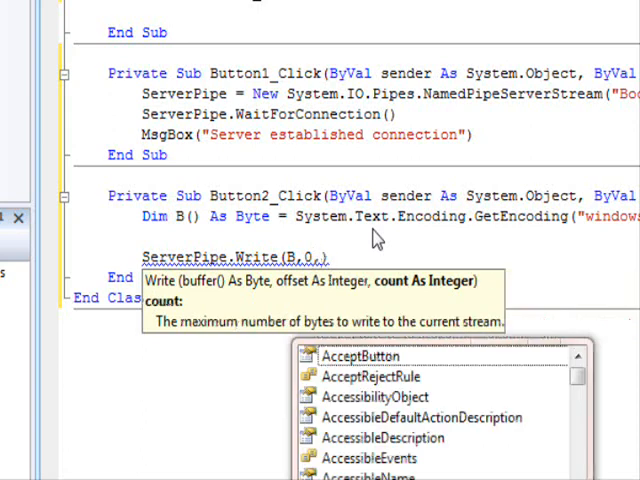
{"action": "type", "text": "b.length "}
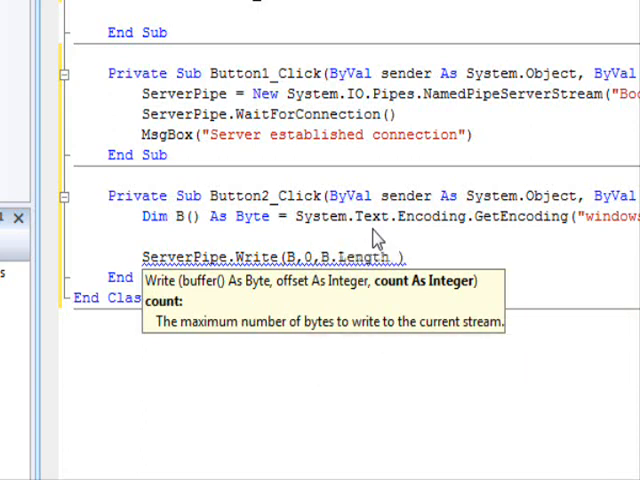
{"action": "type", "text": ")"}
{"action": "key", "text": "Down"}
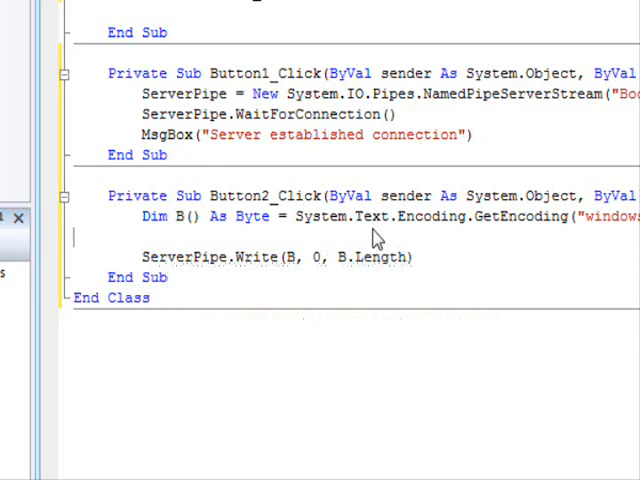
{"action": "key", "text": "BackSpace"}
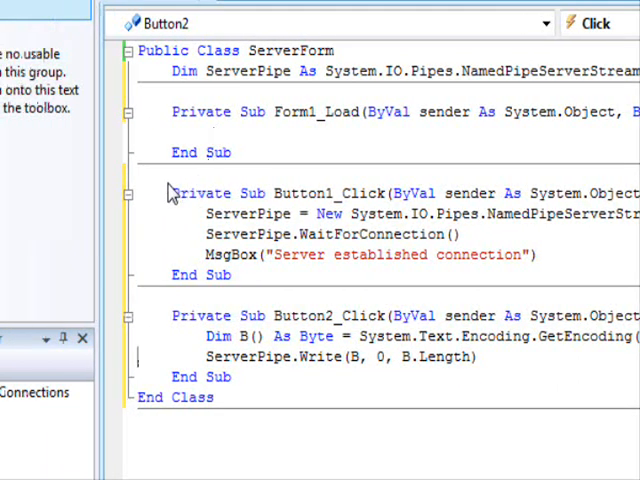
Review the server's connection and send code, then draw a third button captioned Close
{"action": "left_click_drag", "start_coordinate": [170, 193], "coordinate": [296, 278]}
{"action": "left_click", "coordinate": [300, 356]}
{"action": "mouse_move", "coordinate": [173, 317]}
{"action": "left_mouse_down"}
{"action": "mouse_move", "coordinate": [265, 368]}
{"action": "mouse_move", "coordinate": [279, 352]}
{"action": "left_mouse_up"}
{"action": "left_click", "coordinate": [337, 180]}
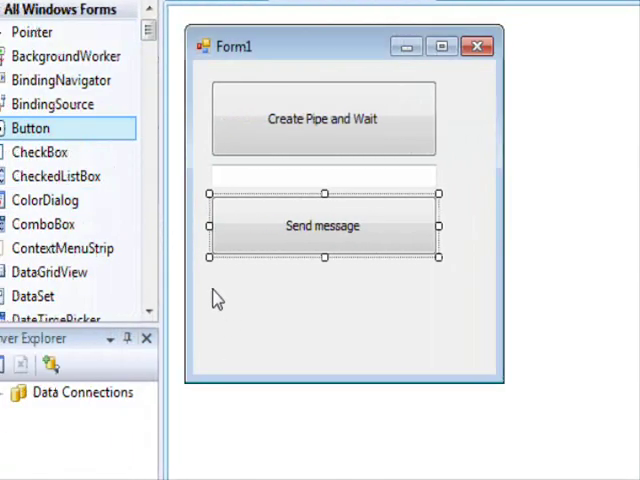
{"action": "left_click_drag", "start_coordinate": [86, 321], "coordinate": [286, 372]}
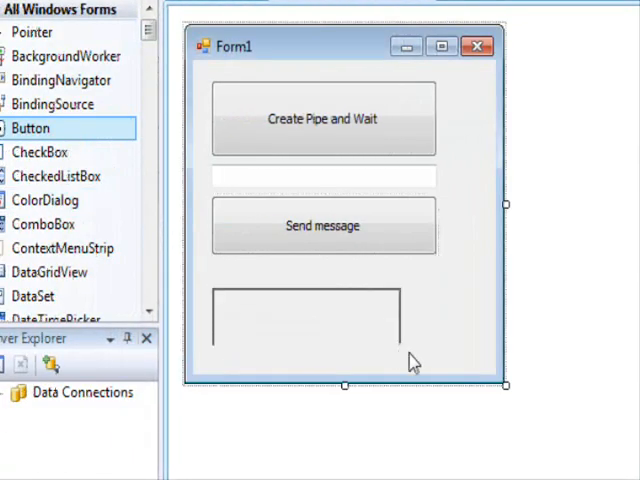
{"action": "left_click_drag", "start_coordinate": [443, 343], "coordinate": [443, 343]}
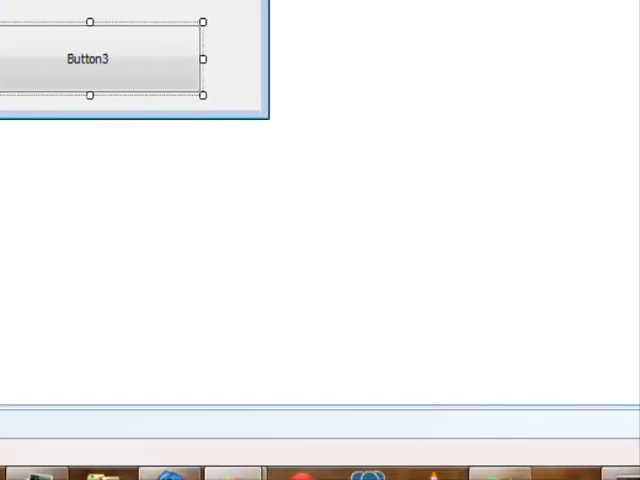
{"action": "type", "text": "Close"}
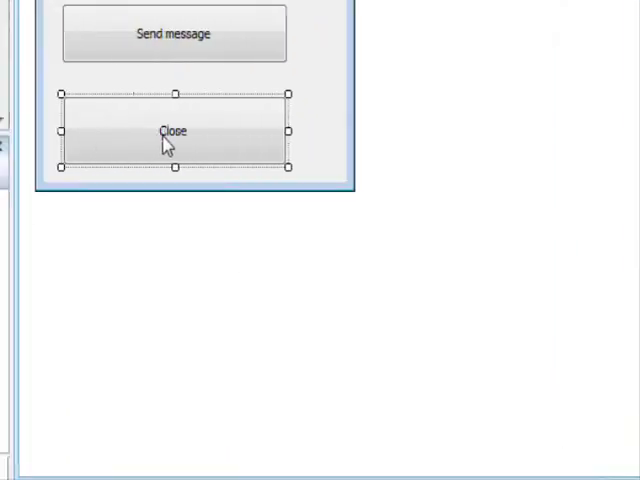
Make the Close button's Button3_Click handler call ServerPipe.Close()
{"action": "double_click", "coordinate": [171, 136]}
{"action": "type", "text": "serve"}
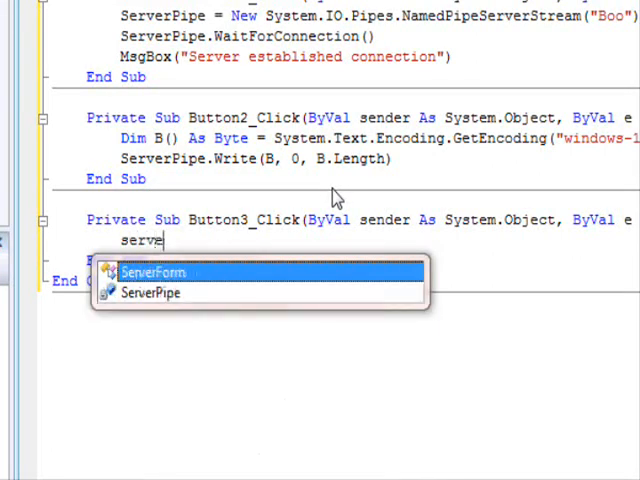
{"action": "type", "text": "r"}
{"action": "key", "text": "Down"}
{"action": "key", "text": "space"}
{"action": "type", "text": ".cl"}
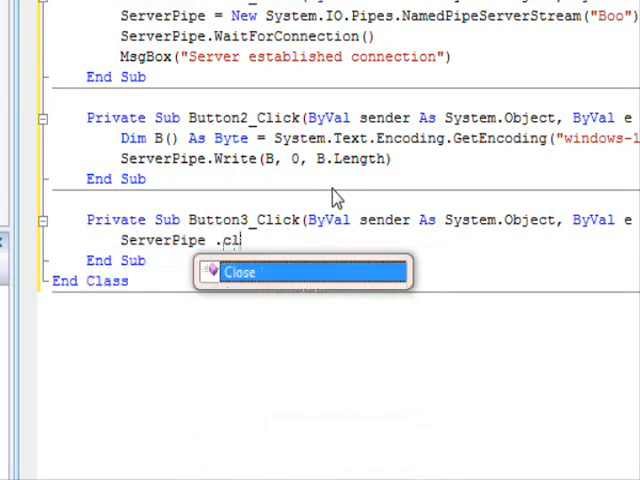
{"action": "key", "text": "space"}
{"action": "key", "text": "Return"}
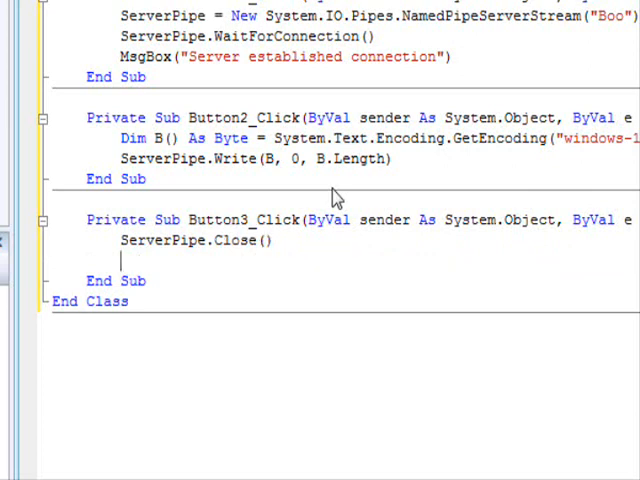
{"action": "key", "text": "BackSpace"}
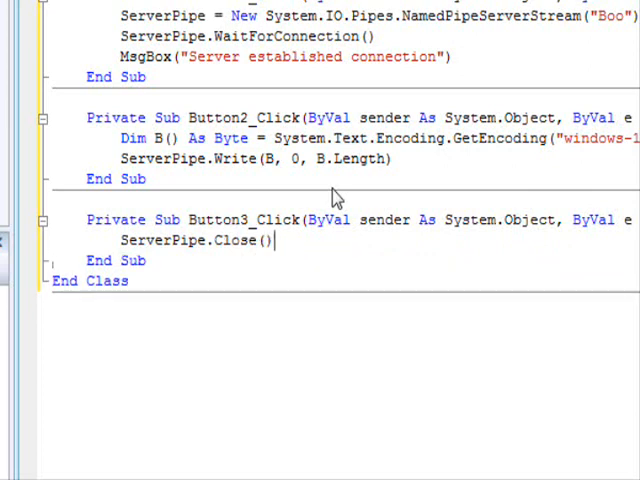
{"action": "scroll", "coordinate": [300, 170], "scroll_direction": "up", "scroll_amount": 1}
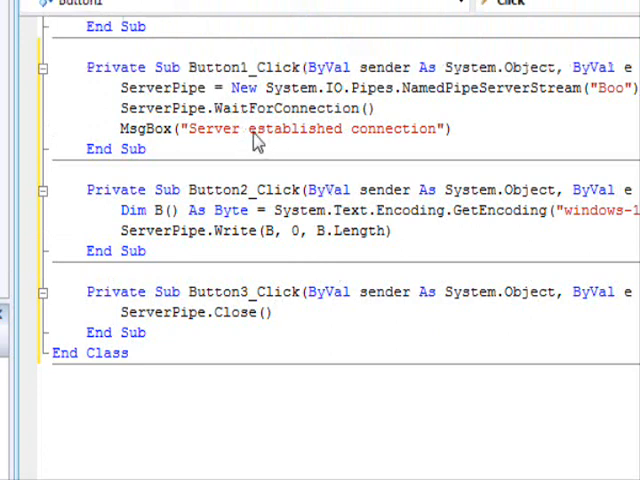
{"action": "left_click", "coordinate": [252, 136]}
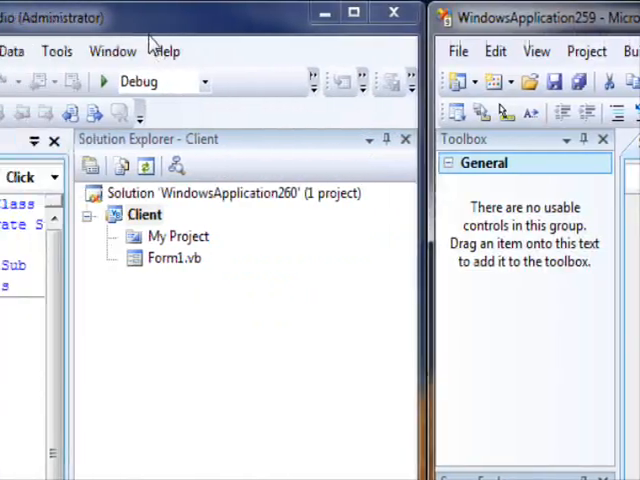
Rename the client's Form1.vb to ClientForm.vb, updating references, and maximize the window
{"action": "left_click", "coordinate": [195, 258]}
{"action": "right_click", "coordinate": [195, 258]}
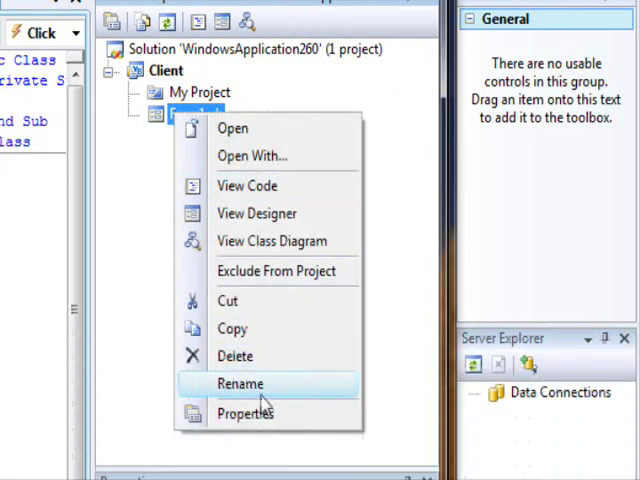
{"action": "left_click", "coordinate": [240, 384]}
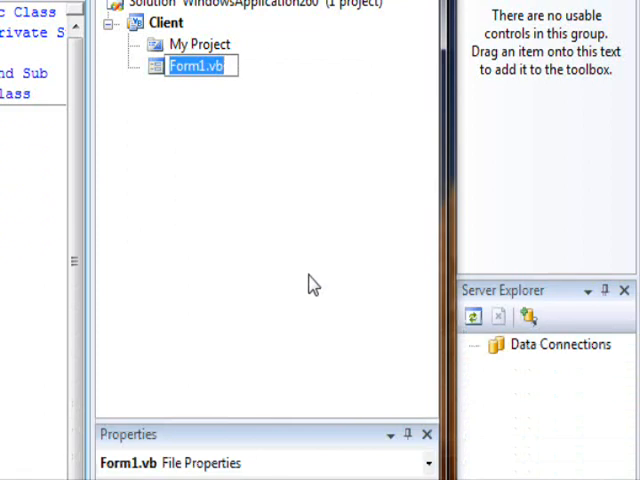
{"action": "type", "text": "Client"}
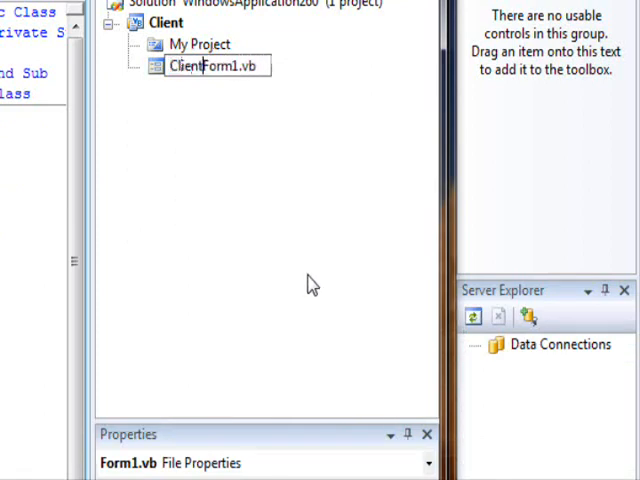
{"action": "key", "text": "Delete"}
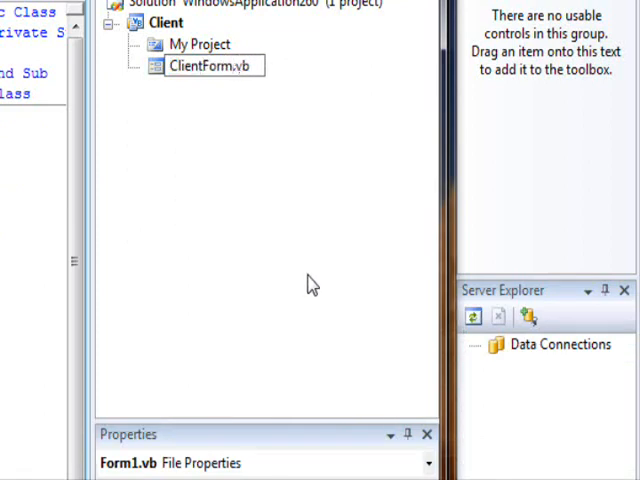
{"action": "key", "text": "Return"}
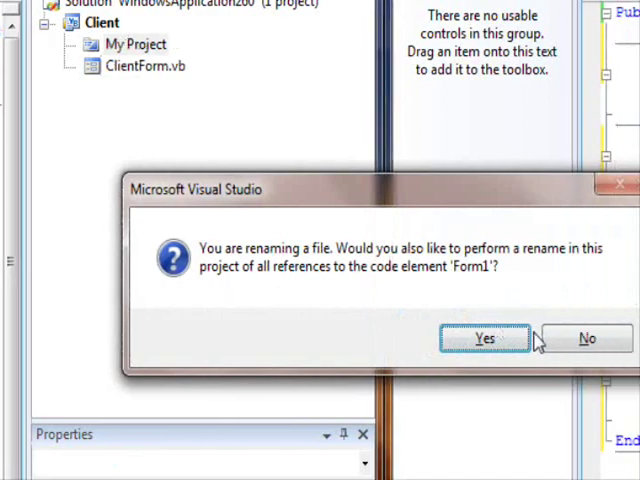
{"action": "left_click", "coordinate": [549, 338]}
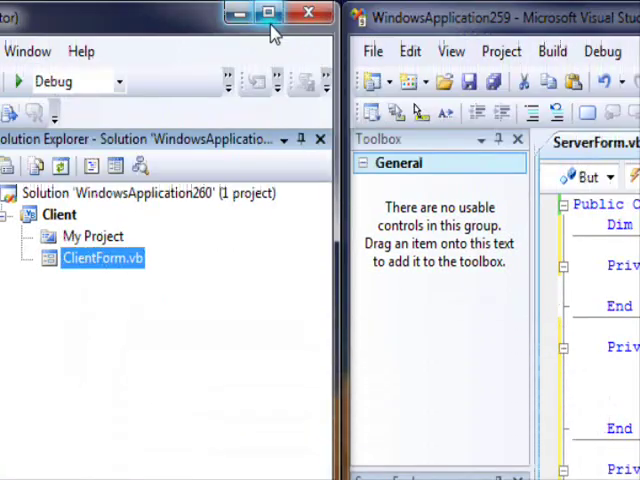
{"action": "left_click", "coordinate": [268, 14]}
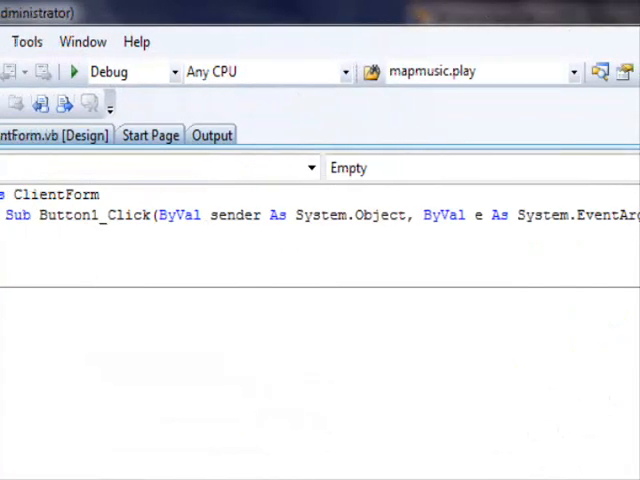
Title the form Client, caption and widen Button1 'Connect to server', and create its click handler
{"action": "left_click", "coordinate": [190, 138]}
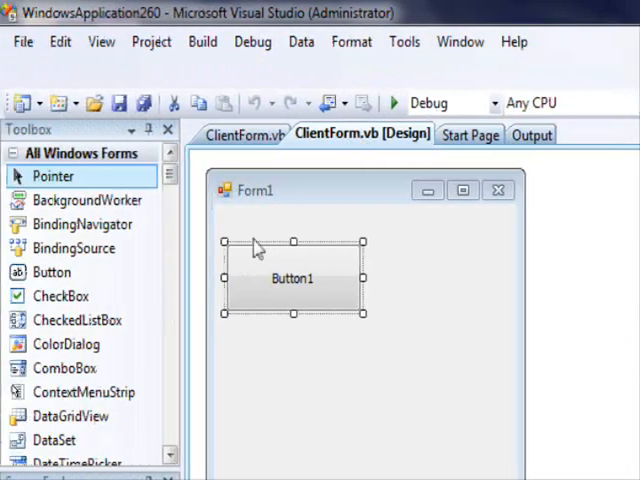
{"action": "left_click", "coordinate": [311, 193]}
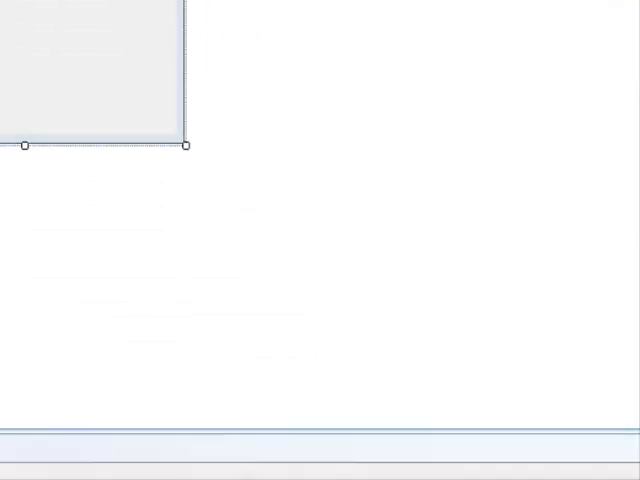
{"action": "double_click", "coordinate": [607, 354]}
{"action": "type", "text": "Clie"}
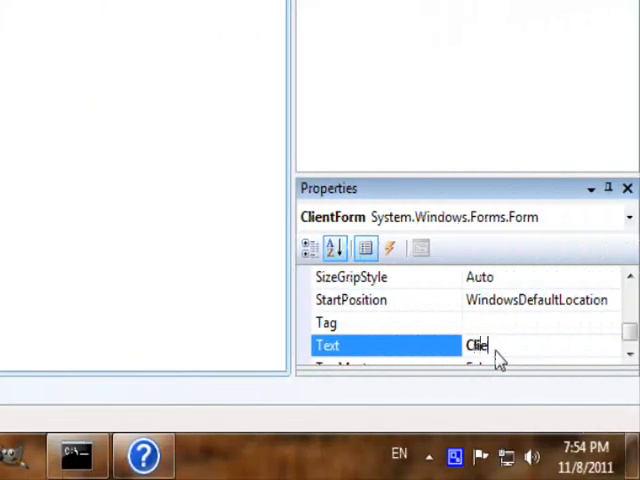
{"action": "type", "text": "nt"}
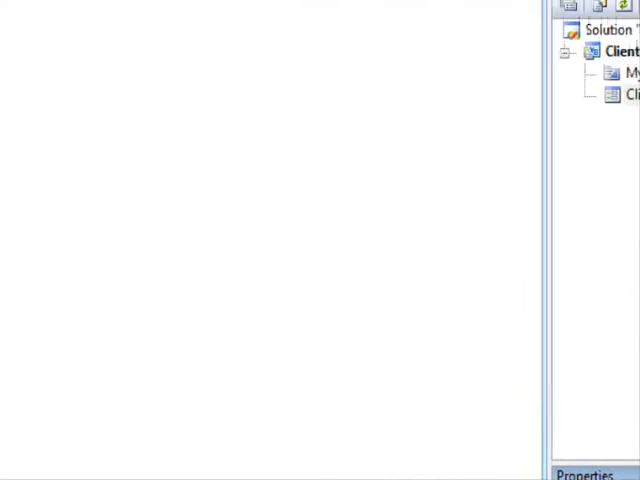
{"action": "left_click", "coordinate": [51, 204]}
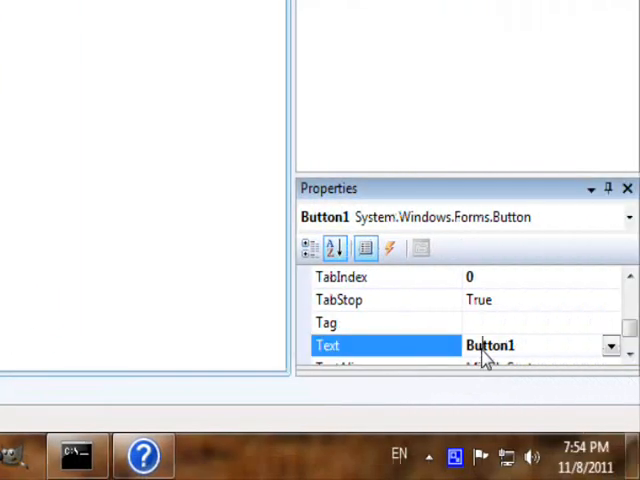
{"action": "double_click", "coordinate": [487, 347]}
{"action": "type", "text": "Connect "}
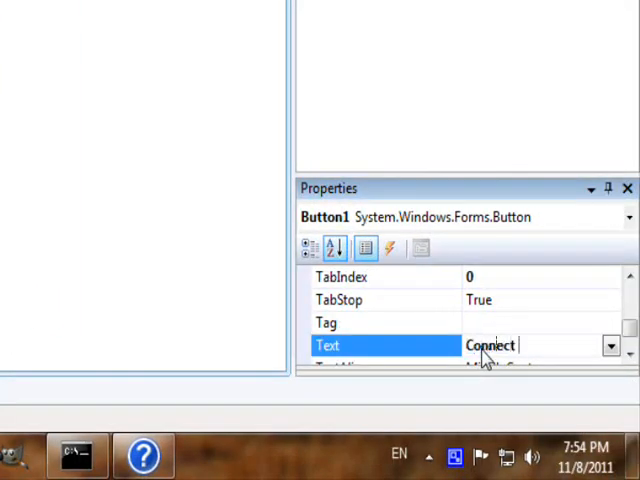
{"action": "type", "text": "to server"}
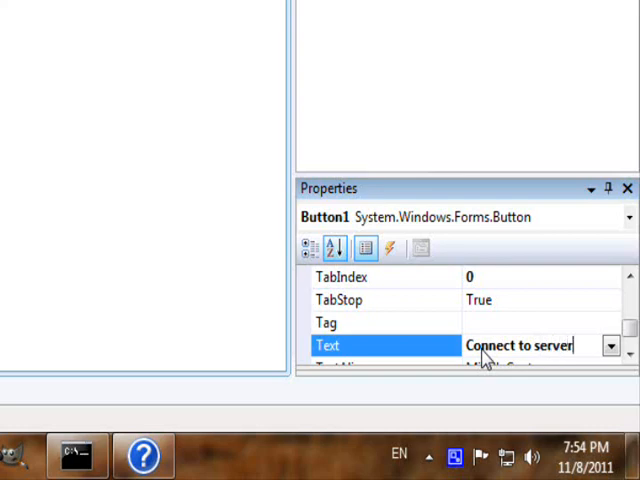
{"action": "key", "text": "Return"}
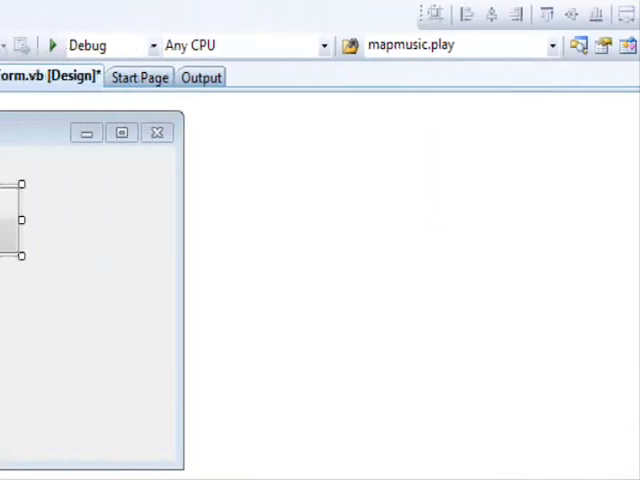
{"action": "left_click_drag", "start_coordinate": [171, 220], "coordinate": [313, 222]}
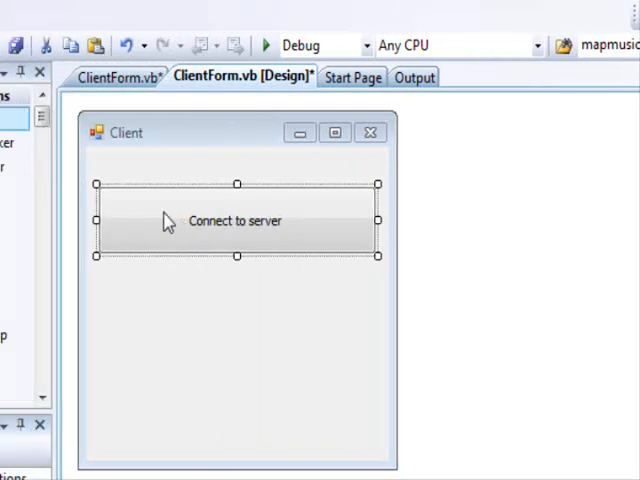
{"action": "double_click", "coordinate": [168, 221]}
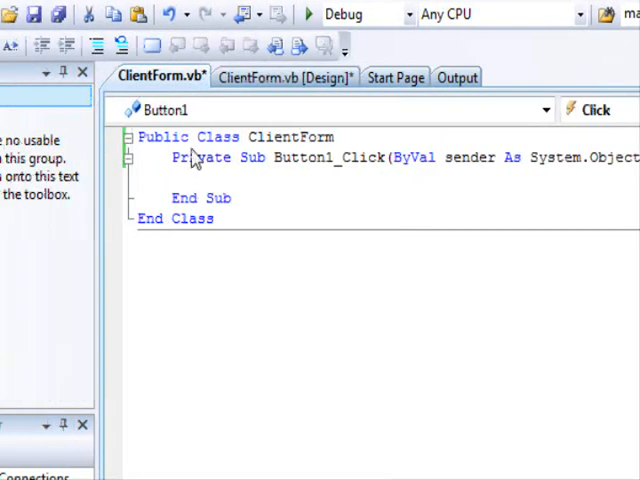
Declare class-level Dim ClientPipe As System.IO.Pipes.NamedPipeClientStream above the handler
{"action": "key", "text": "Return"}
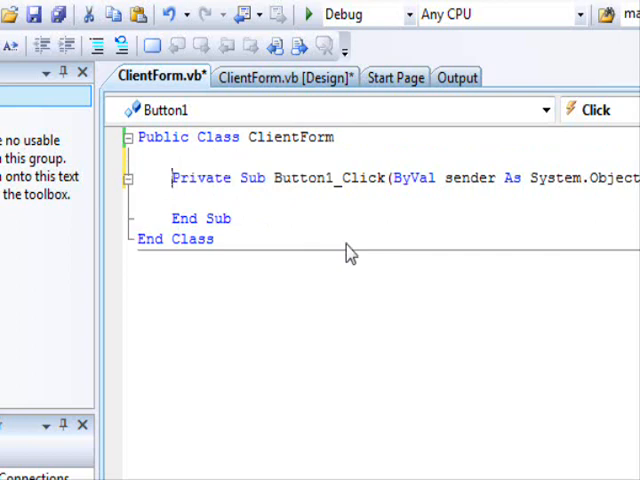
{"action": "key", "text": "Up"}
{"action": "type", "text": "dim "}
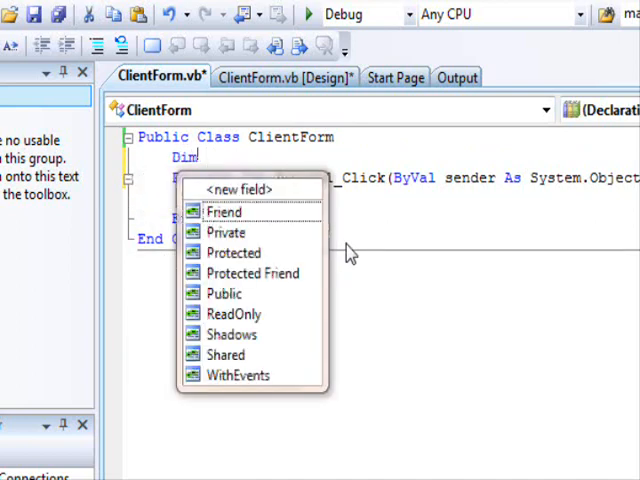
{"action": "type", "text": "ClientPup"}
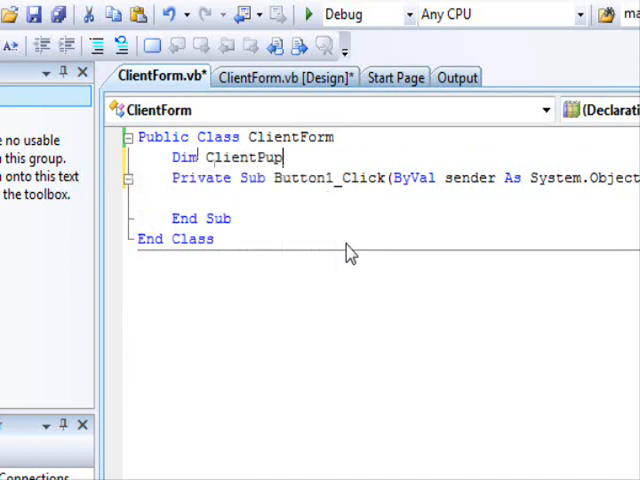
{"action": "key", "text": "BackSpace"}
{"action": "key", "text": "BackSpace"}
{"action": "type", "text": "ipe as "}
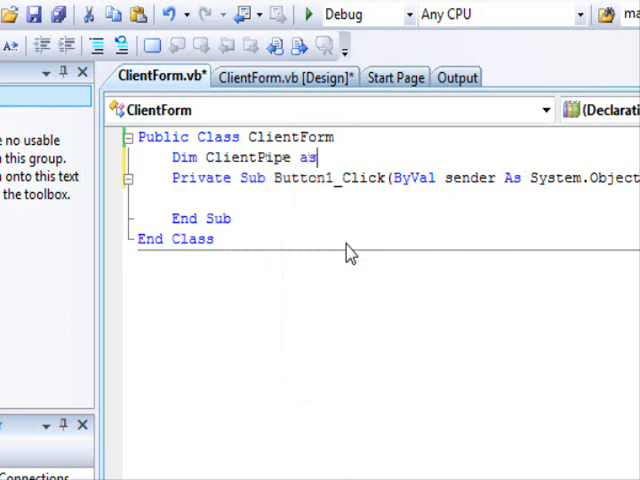
{"action": "type", "text": "system,"}
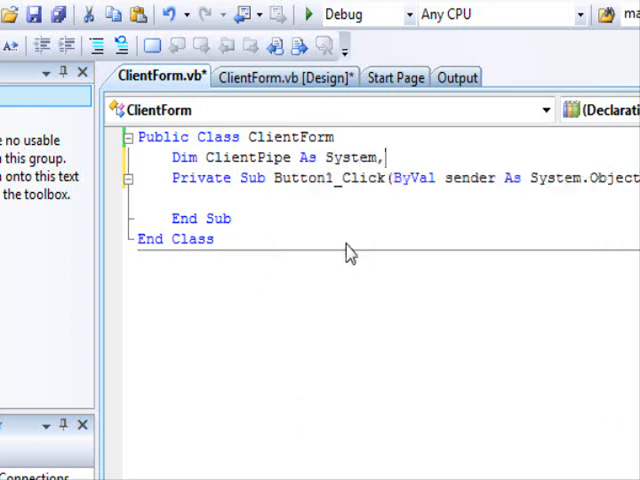
{"action": "key", "text": "BackSpace"}
{"action": "type", "text": ".IO.p"}
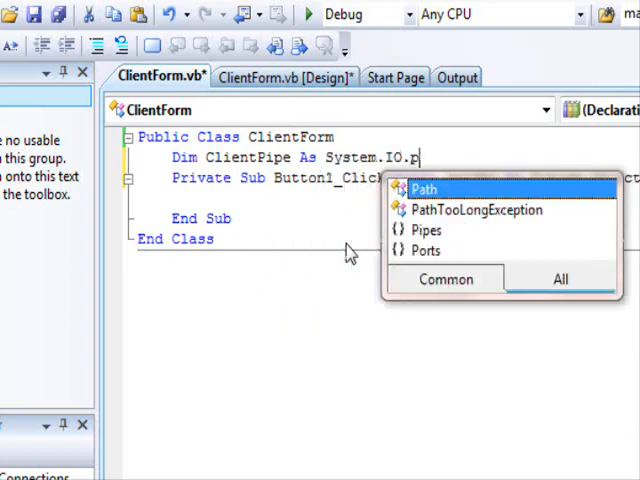
{"action": "type", "text": "e"}
{"action": "key", "text": "BackSpace"}
{"action": "type", "text": "i"}
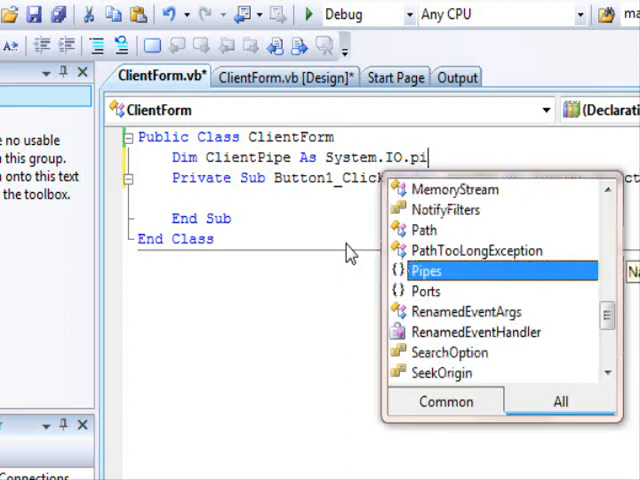
{"action": "type", "text": "pes ."}
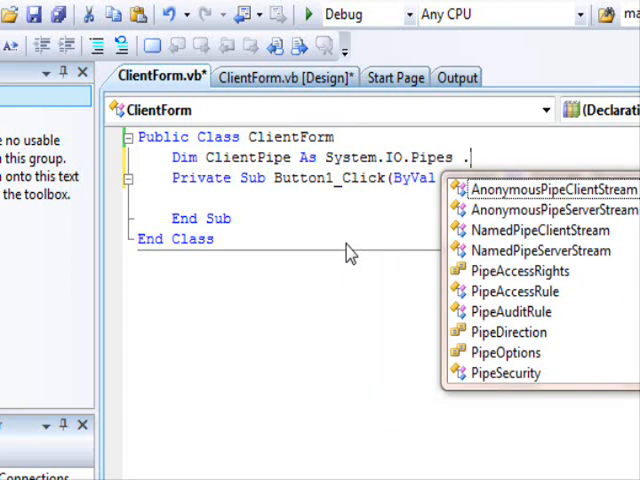
{"action": "left_click", "coordinate": [420, 232]}
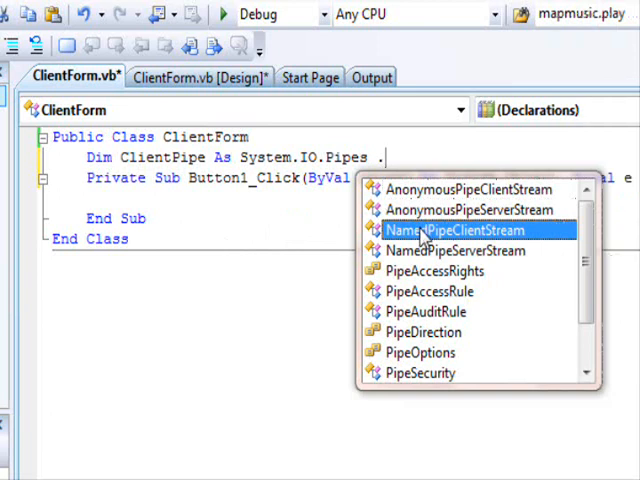
{"action": "double_click", "coordinate": [420, 232]}
{"action": "left_click", "coordinate": [172, 182]}
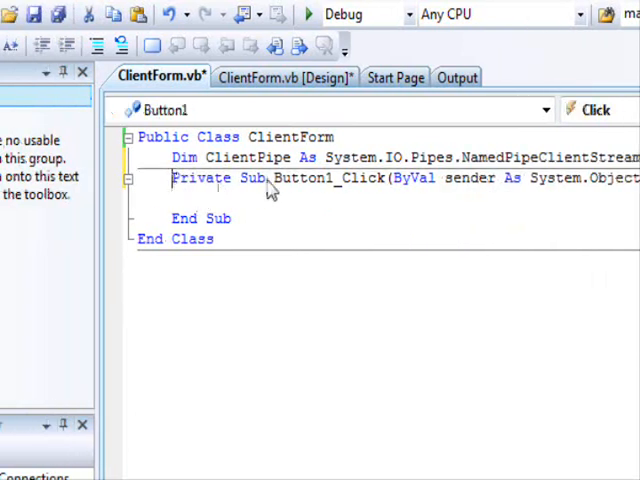
{"action": "key", "text": "Return"}
In Button1_Click assign ClientPipe = New NamedPipeClientStream("Boo"), then show the form design
{"action": "key", "text": "Down"}
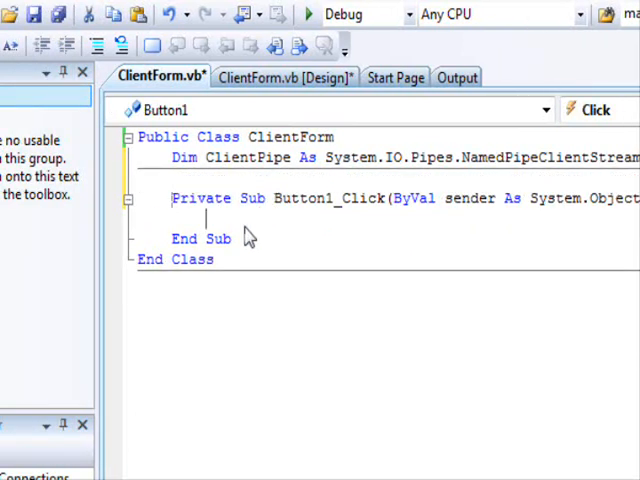
{"action": "type", "text": "clientp "}
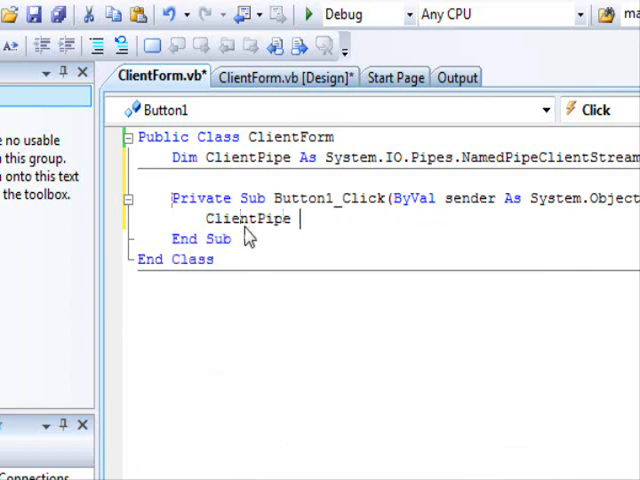
{"action": "type", "text": "="}
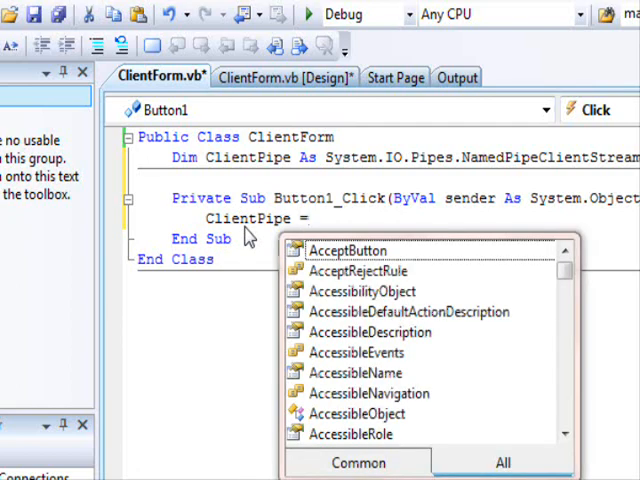
{"action": "type", "text": "new syst."}
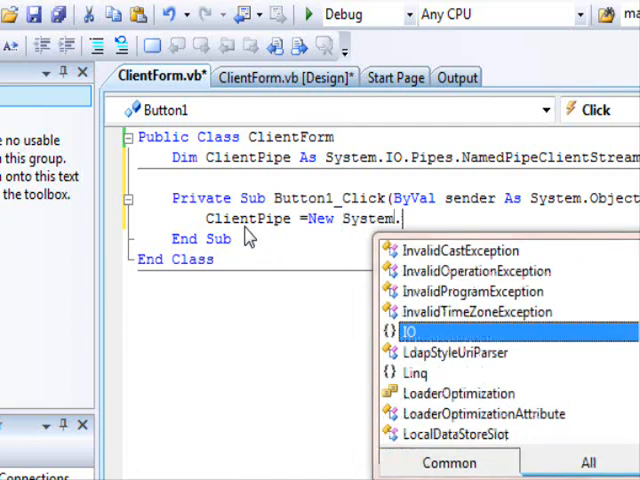
{"action": "type", "text": "io.pipes."}
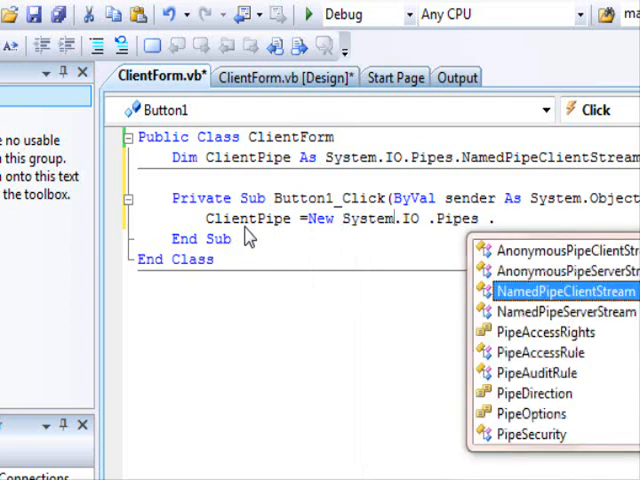
{"action": "key", "text": "Tab"}
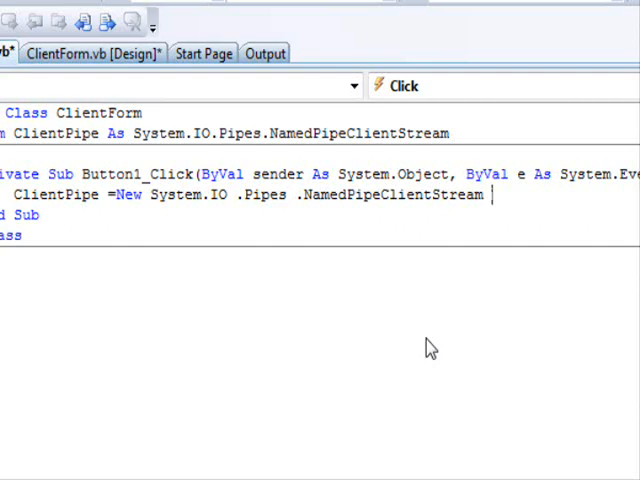
{"action": "type", "text": "(\""}
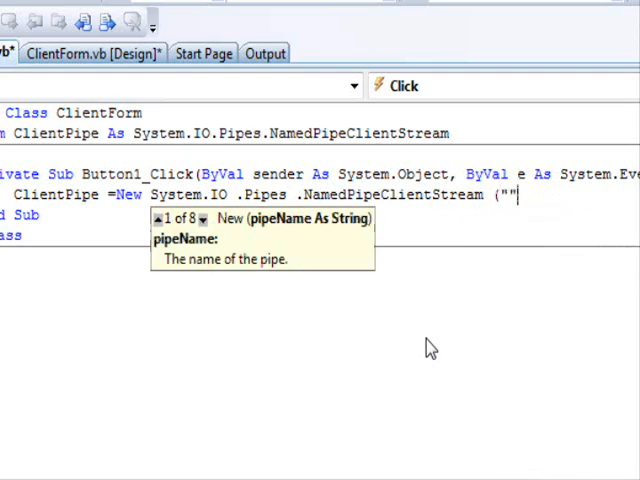
{"action": "key", "text": "Right"}
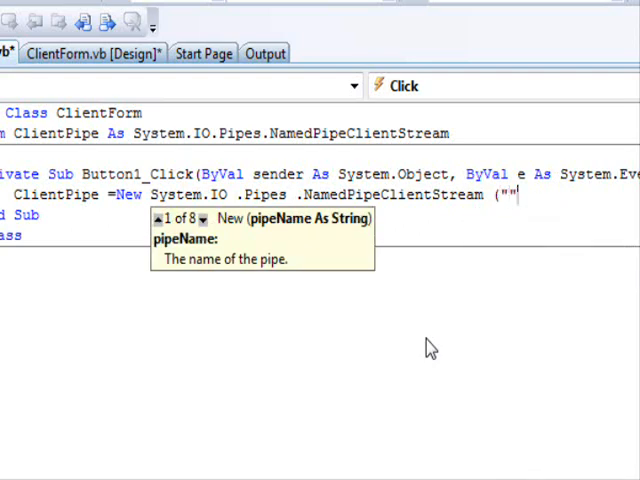
{"action": "type", "text": ")"}
{"action": "key", "text": "Left"}
{"action": "key", "text": "Left"}
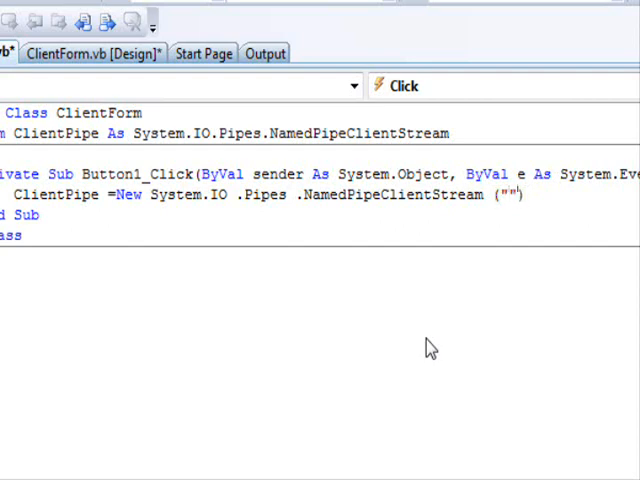
{"action": "type", "text": "Boo"}
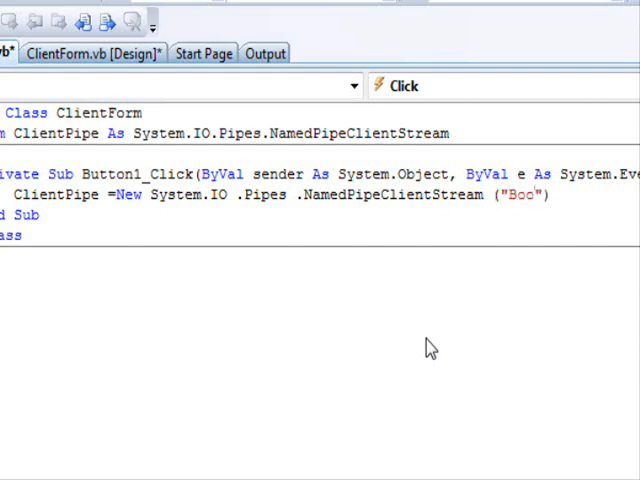
{"action": "key", "text": "Home"}
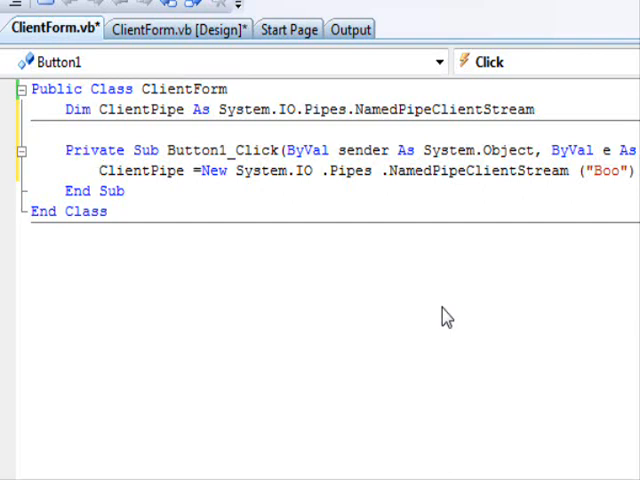
{"action": "left_click", "coordinate": [630, 170]}
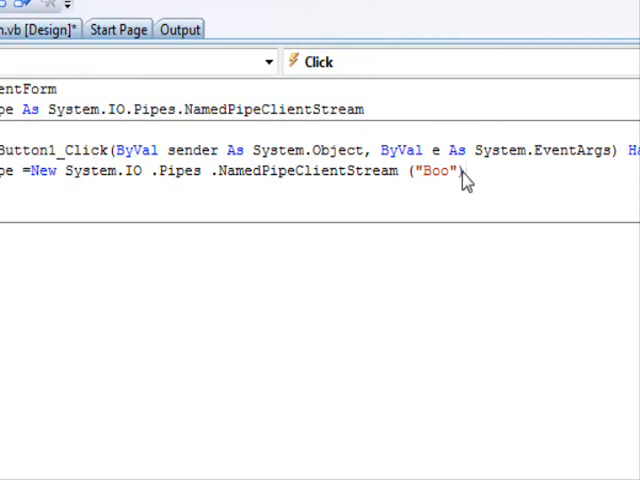
{"action": "key", "text": "Return"}
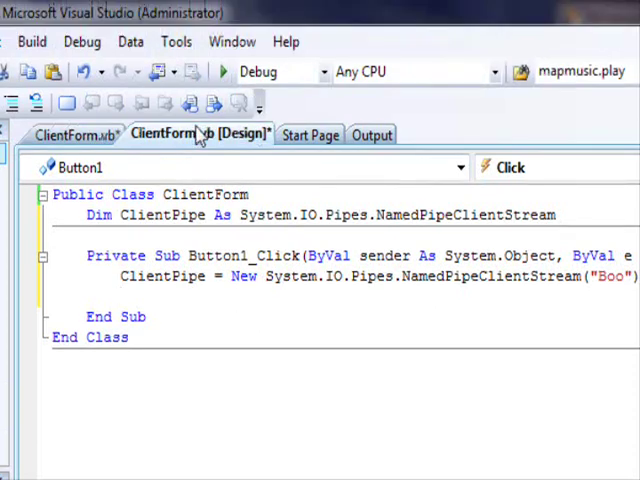
{"action": "left_click", "coordinate": [198, 53]}
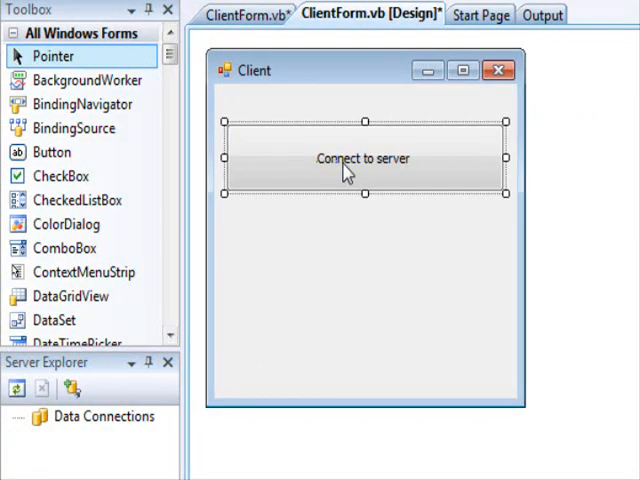
Return to the connect button's handler and place the caret below the ClientPipe line
{"action": "double_click", "coordinate": [347, 172]}
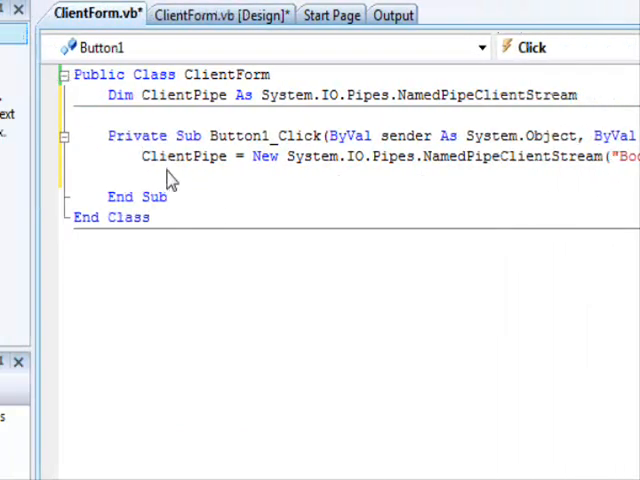
{"action": "left_click", "coordinate": [160, 180]}
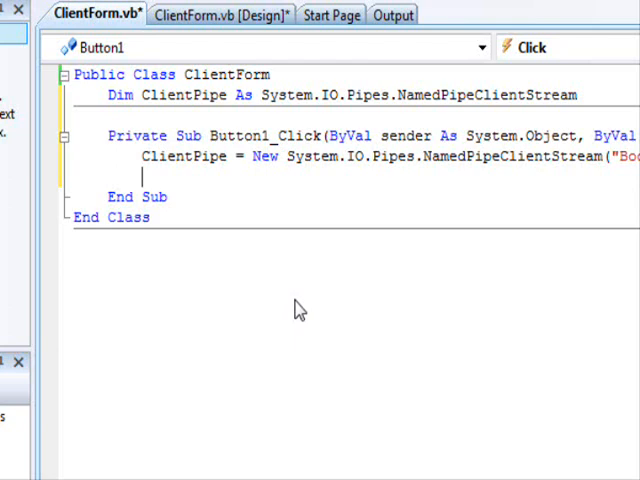
{"action": "type", "text": "do wh "}
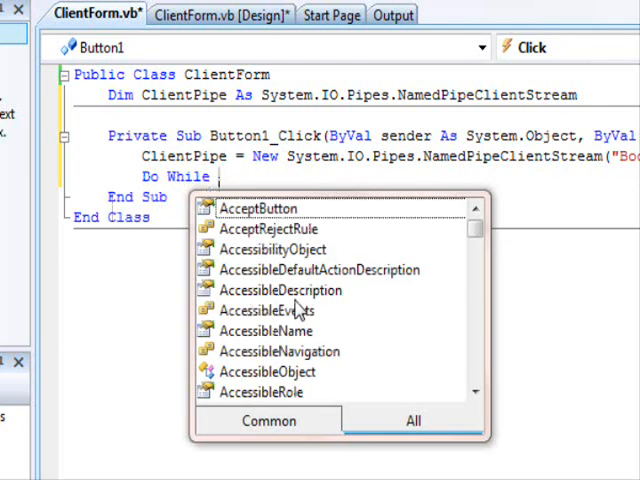
{"action": "type", "text": "clip"}
Write 'Do While ClientPipe.IsConnected' with IntelliSense, generating the Loop line
{"action": "key", "text": "BackSpace"}
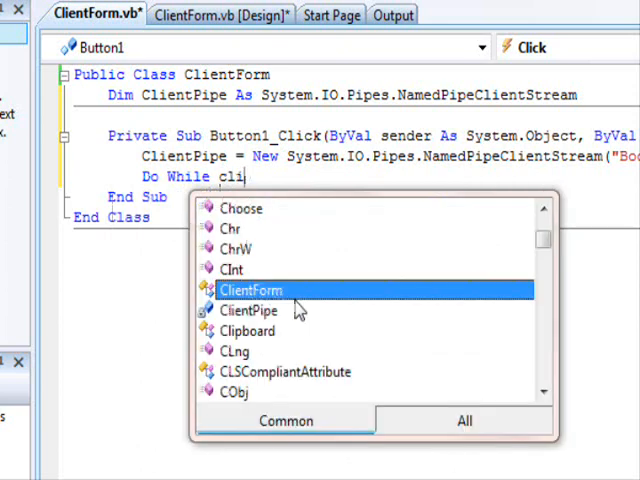
{"action": "type", "text": "en"}
{"action": "key", "text": "Down"}
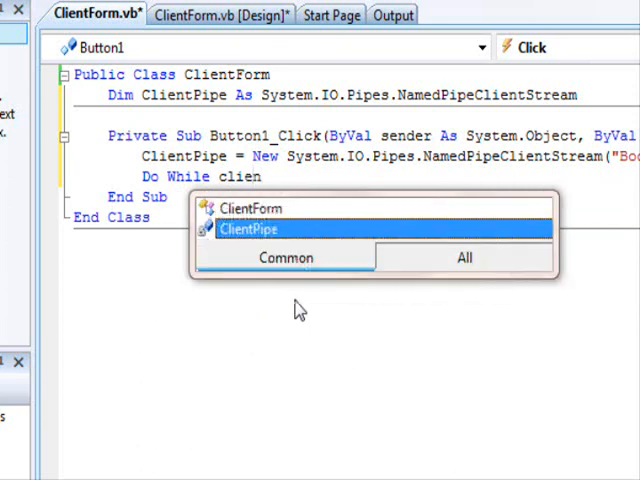
{"action": "type", "text": "."}
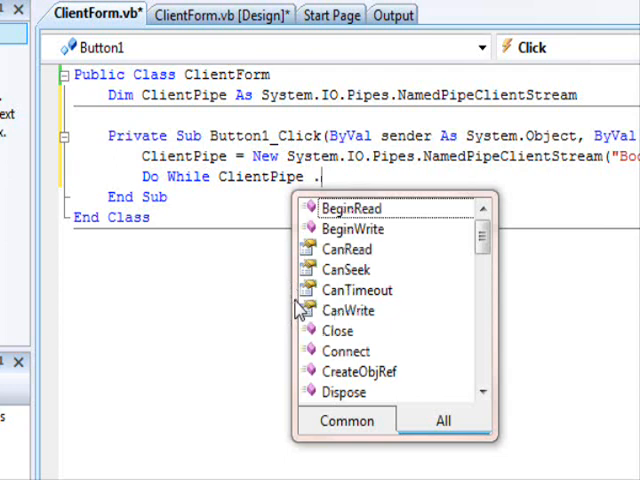
{"action": "type", "text": "st"}
{"action": "key", "text": "BackSpace"}
{"action": "key", "text": "BackSpace"}
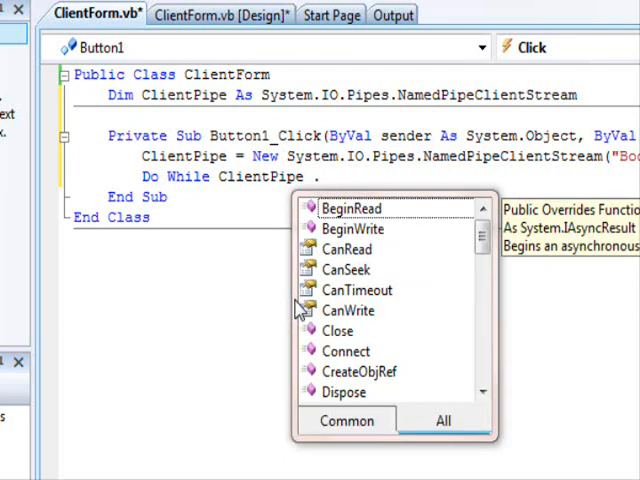
{"action": "key", "text": "Down"}
{"action": "key", "text": "Down"}
{"action": "key", "text": "Down"}
{"action": "key", "text": "Down"}
{"action": "key", "text": "Down"}
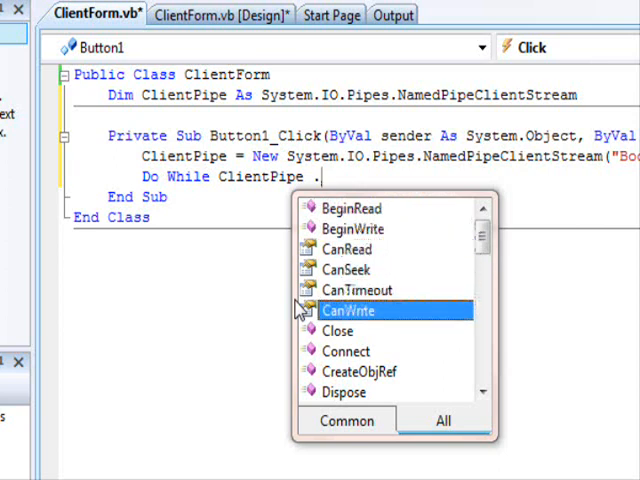
{"action": "key", "text": "Down"}
{"action": "key", "text": "Down"}
{"action": "key", "text": "Down"}
{"action": "key", "text": "Down"}
{"action": "key", "text": "Down"}
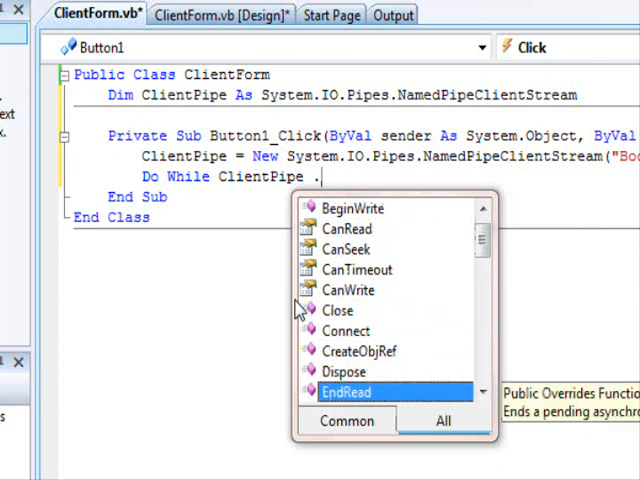
{"action": "key", "text": "Down"}
{"action": "key", "text": "Down"}
{"action": "key", "text": "Down"}
{"action": "key", "text": "Down"}
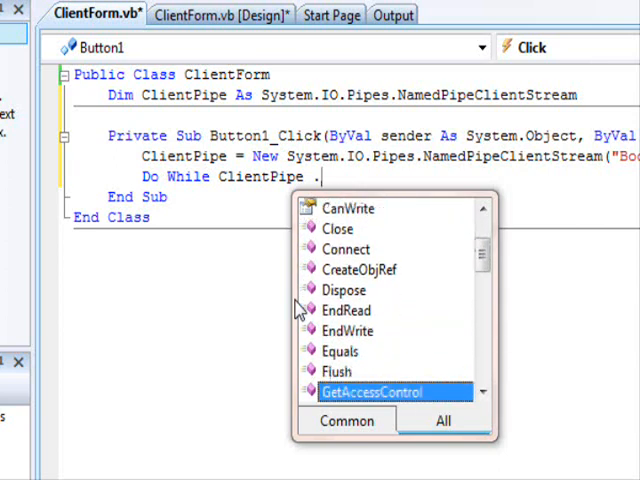
{"action": "key", "text": "Down"}
{"action": "key", "text": "Down"}
{"action": "key", "text": "Down"}
{"action": "key", "text": "Down"}
{"action": "key", "text": "Down"}
{"action": "key", "text": "Down"}
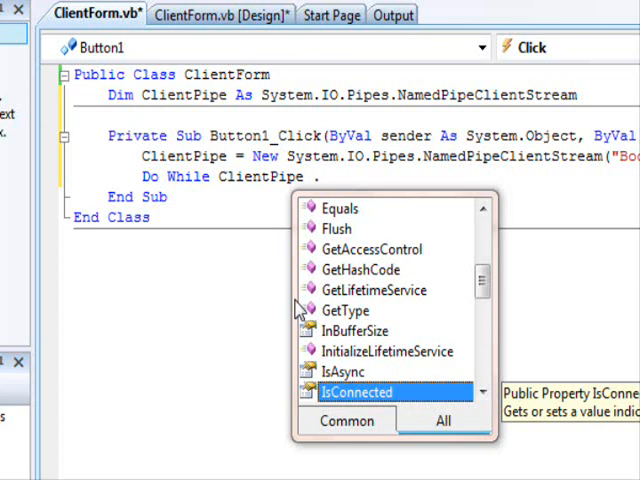
{"action": "key", "text": "space"}
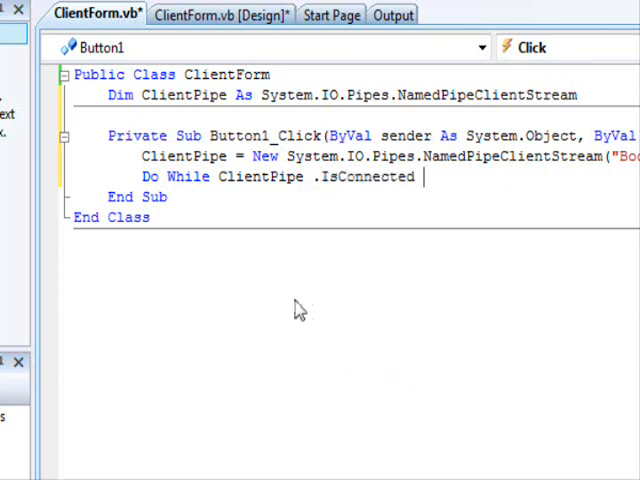
{"action": "key", "text": "Return"}
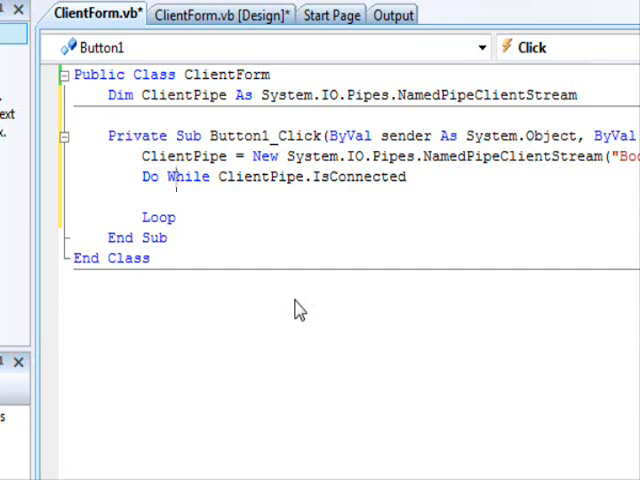
Select the 'While ClientPipe.IsConnected' condition and following line break for removal
{"action": "key", "text": "End"}
{"action": "key", "text": "ctrl+shift+Left"}
{"action": "key", "text": "ctrl+shift+Left"}
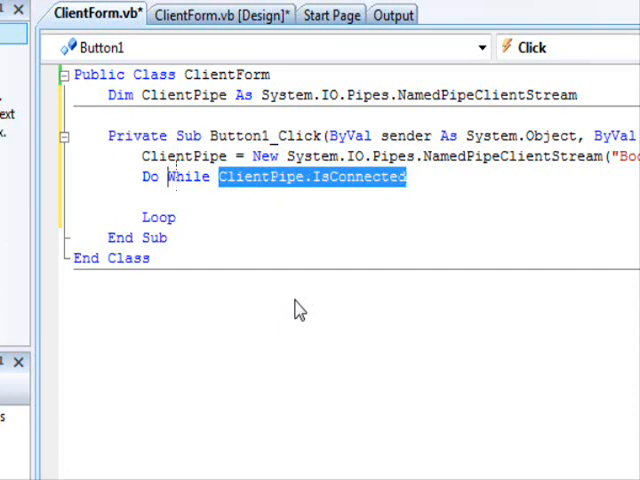
{"action": "key", "text": "ctrl+shift+Left"}
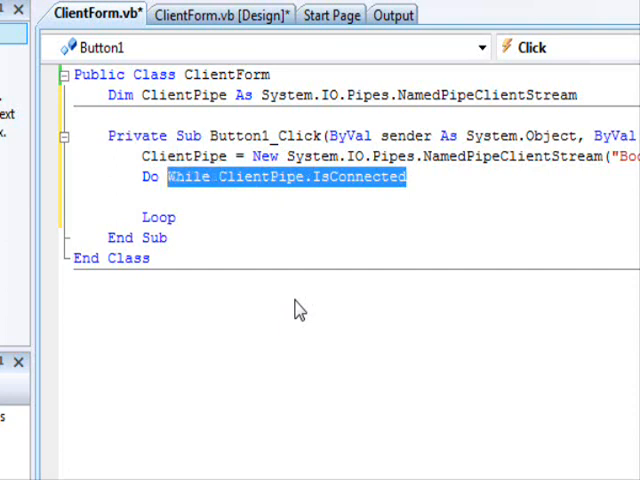
{"action": "key", "text": "Home"}
{"action": "key", "text": "End"}
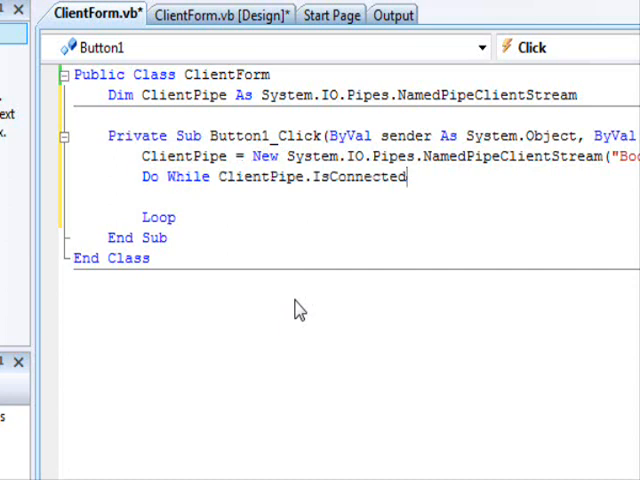
{"action": "key", "text": "ctrl+shift+Left"}
{"action": "key", "text": "ctrl+shift+Left"}
{"action": "key", "text": "ctrl+shift+Left"}
{"action": "key", "text": "shift+Home"}
{"action": "key", "text": "shift+Down"}
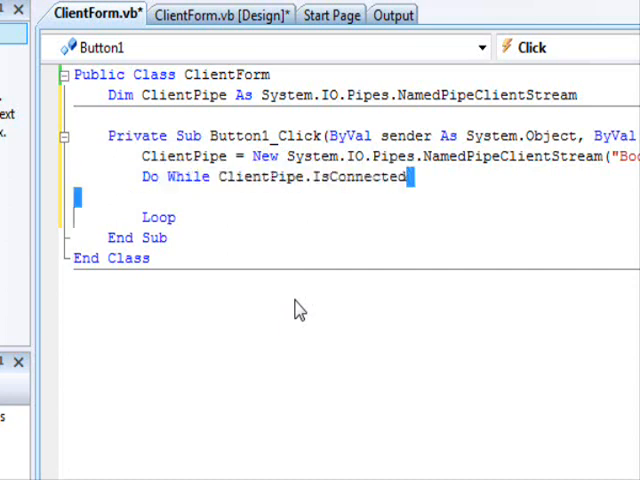
{"action": "key", "text": "Home"}
{"action": "key", "text": "Home"}
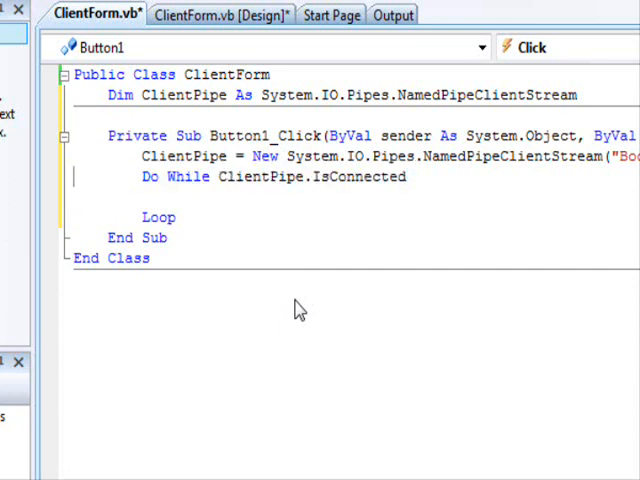
{"action": "key", "text": "ctrl+Right"}
Delete the While condition and Loop line, keeping a bare Do and regenerating Loop
{"action": "key", "text": "shift+End"}
{"action": "key", "text": "shift+Down"}
{"action": "key", "text": "Delete"}
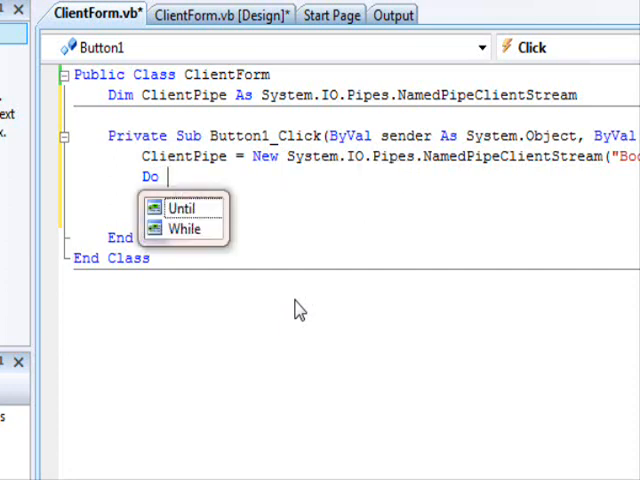
{"action": "key", "text": "Return"}
End the loop with 'Loop While ClientPipe.IsConnected' and move back into its body
{"action": "key", "text": "Escape"}
{"action": "key", "text": "Down"}
{"action": "key", "text": "Down"}
{"action": "key", "text": "End"}
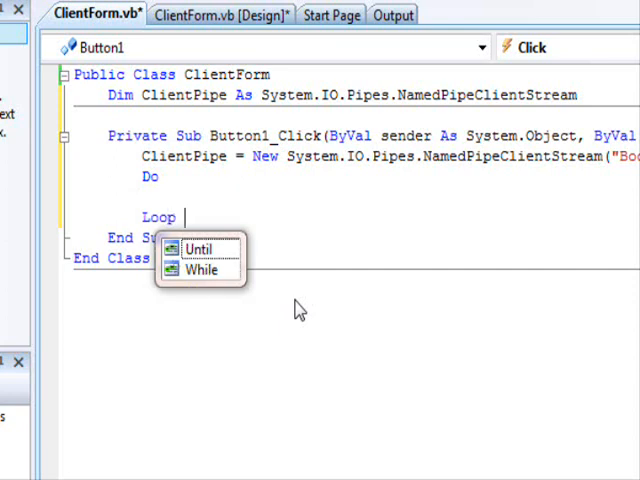
{"action": "type", "text": "While c"}
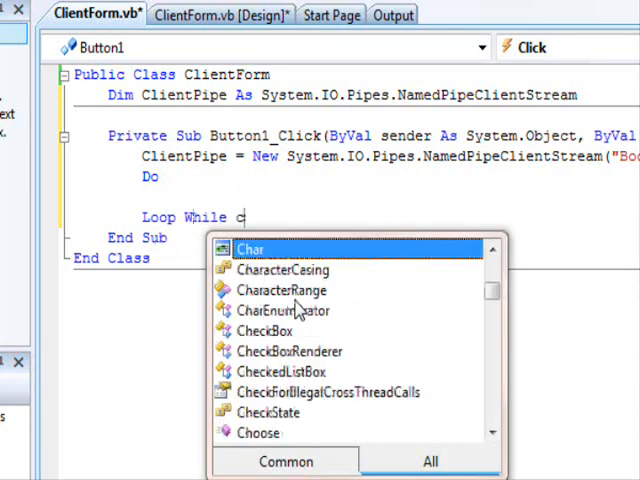
{"action": "type", "text": "lient"}
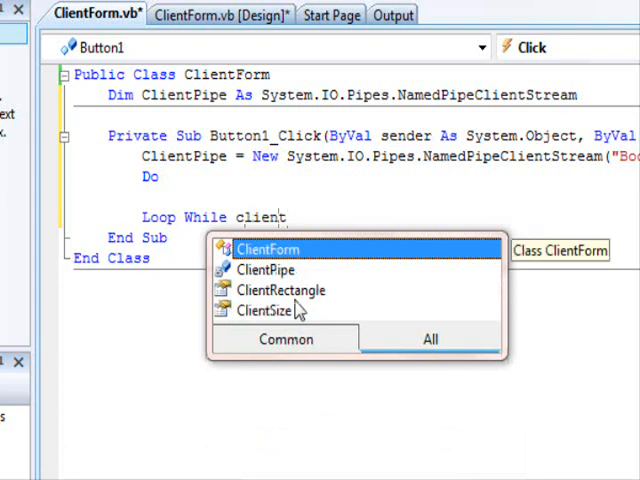
{"action": "type", "text": "pe"}
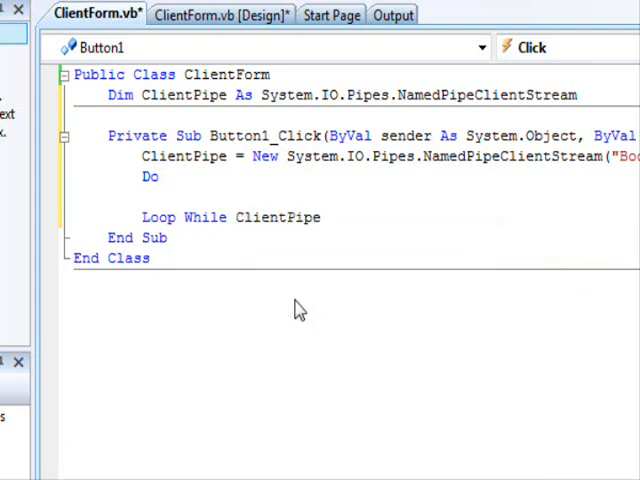
{"action": "type", "text": " .i"}
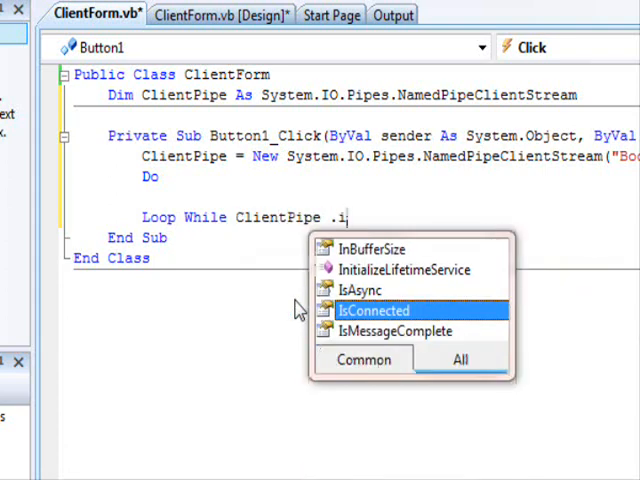
{"action": "key", "text": "Tab"}
{"action": "key", "text": "Up"}
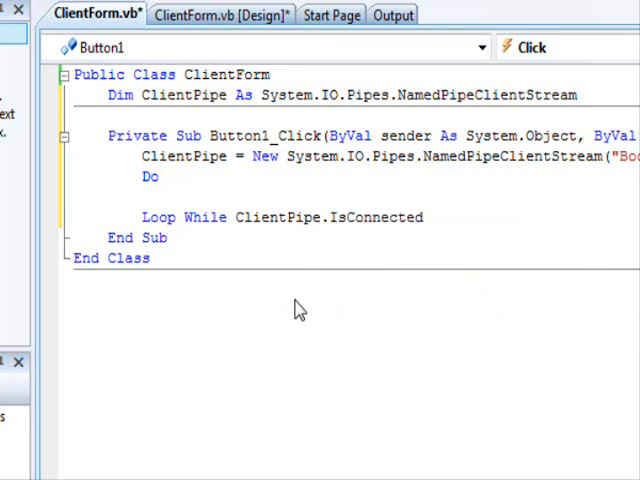
{"action": "type", "text": "dim "}
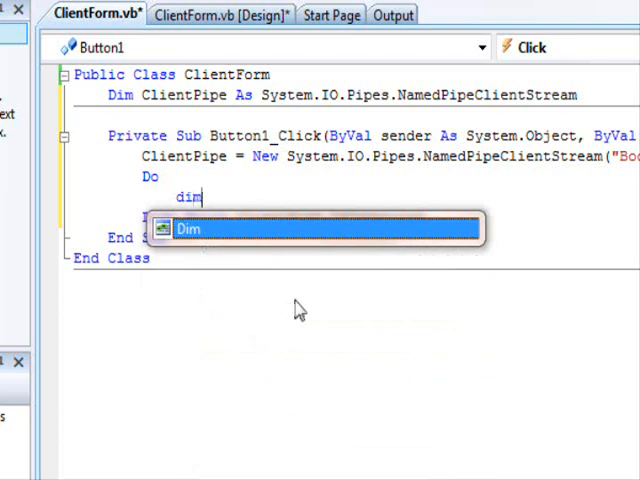
{"action": "type", "text": "B"}
Inside the loop declare Dim B(0 To 1000) As Byte and call ClientPipe.Read(B, 0, B.Length)
{"action": "key", "text": "BackSpace"}
{"action": "type", "text": "B"}
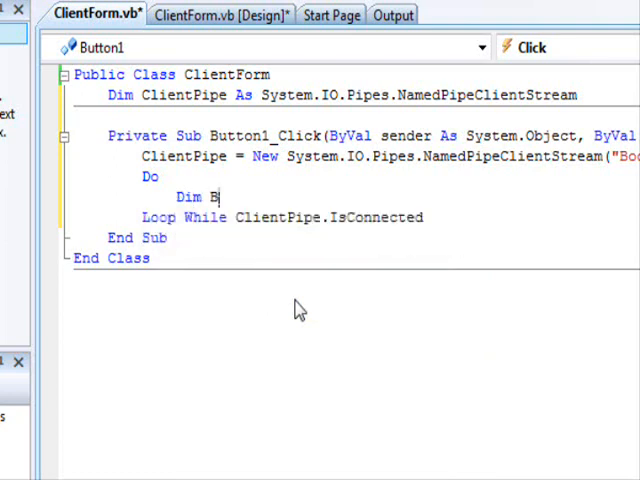
{"action": "type", "text": "() As byte"}
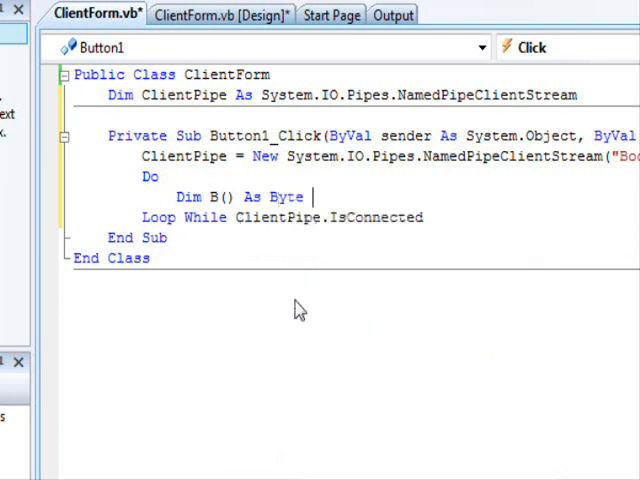
{"action": "key", "text": "Return"}
{"action": "type", "text": "clientp"}
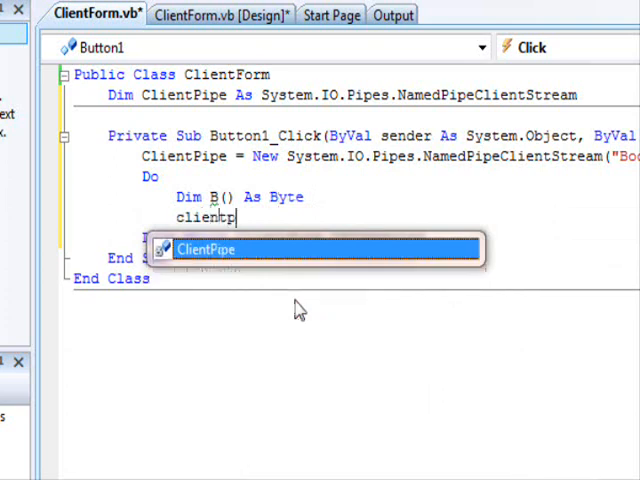
{"action": "type", "text": "."}
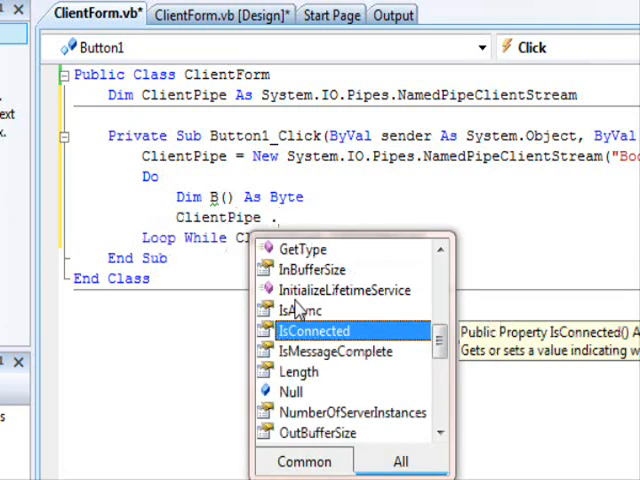
{"action": "type", "text": "re"}
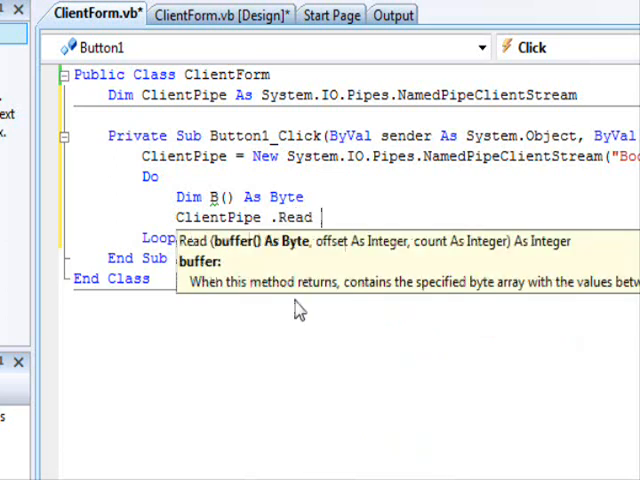
{"action": "type", "text": " b,"}
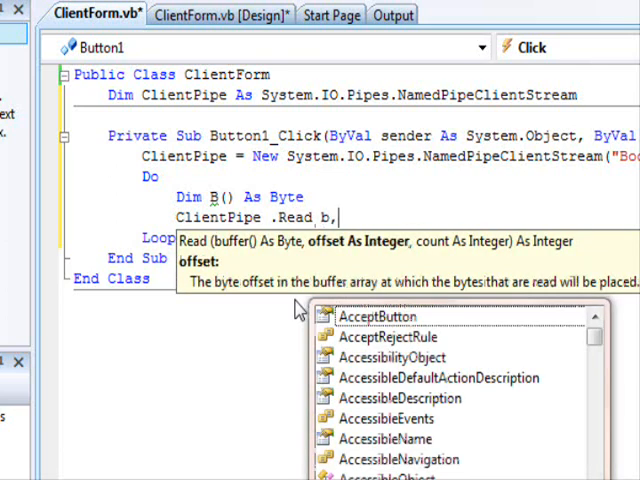
{"action": "type", "text": "0,"}
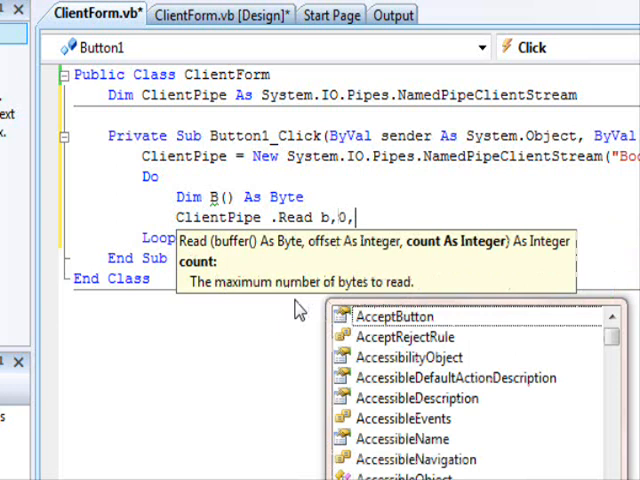
{"action": "type", "text": "b.le"}
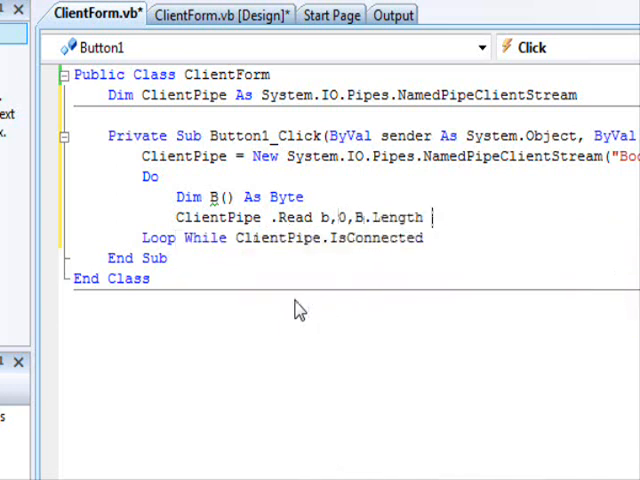
{"action": "key", "text": "Up"}
{"action": "key", "text": "Up"}
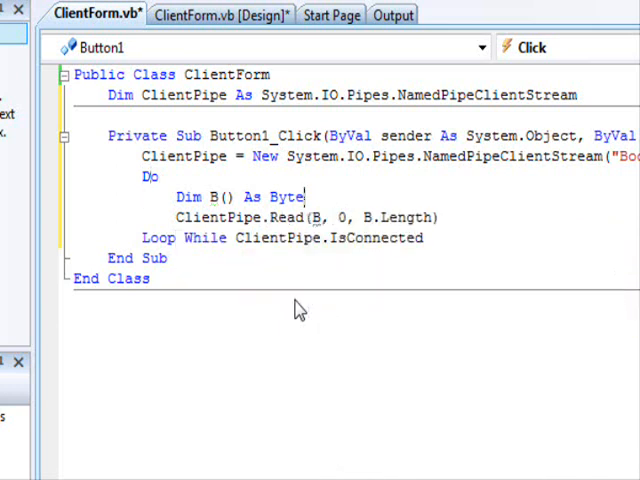
{"action": "type", "text": "0 to"}
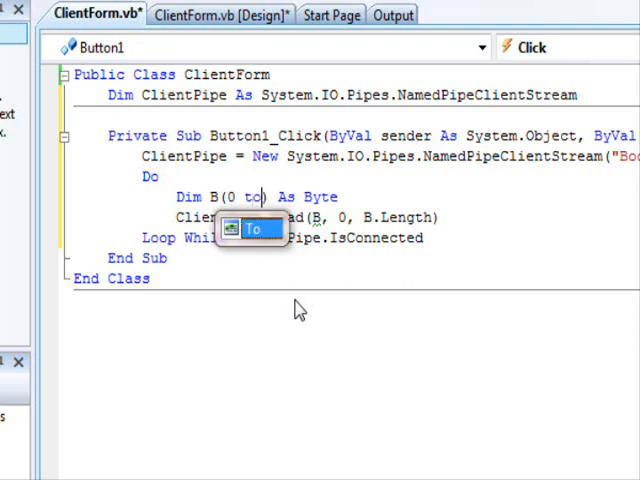
{"action": "type", "text": " 1000"}
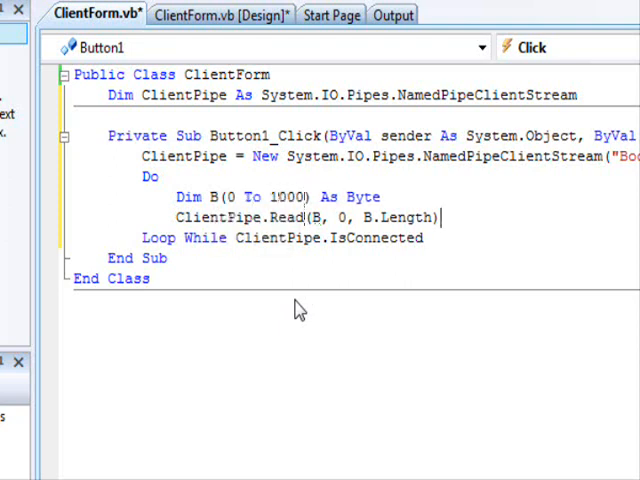
{"action": "key", "text": "Down"}
{"action": "key", "text": "Down"}
{"action": "key", "text": "Down"}
{"action": "key", "text": "Up"}
{"action": "key", "text": "Return"}
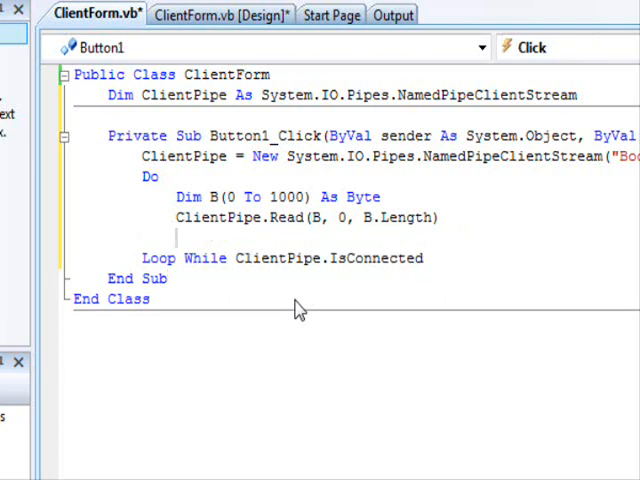
Store ClientPipe.Read's result in Dim L and add ReDim Preserve B(0 To L - 1)
{"action": "key", "text": "Return"}
{"action": "key", "text": "Return"}
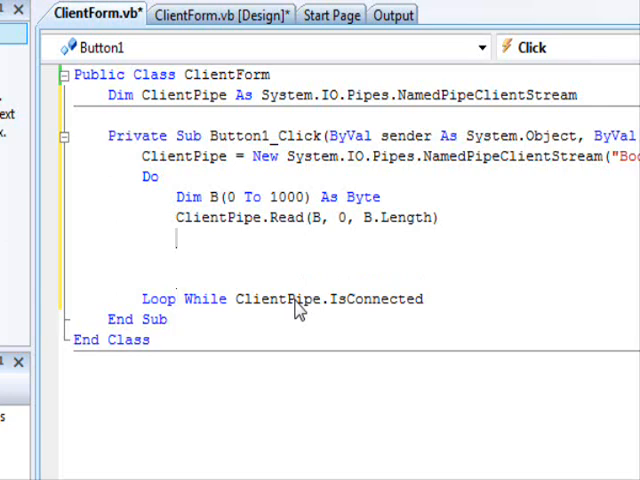
{"action": "type", "text": "redim "}
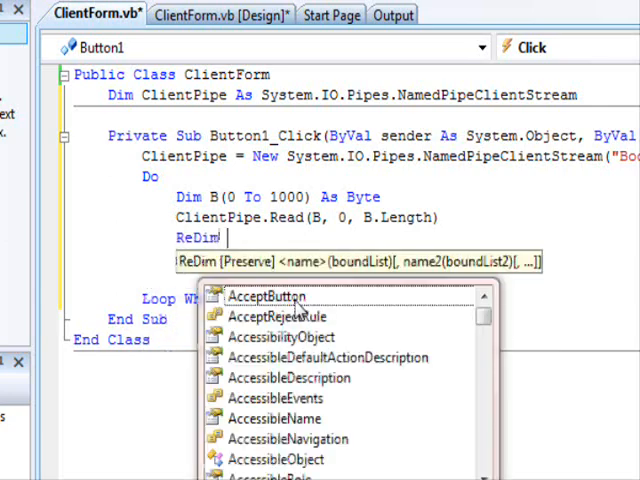
{"action": "type", "text": "pre"}
{"action": "key", "text": "space"}
{"action": "key", "text": "BackSpace"}
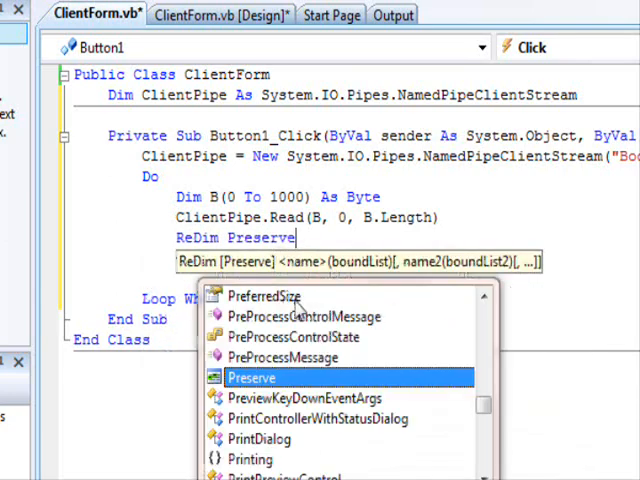
{"action": "key", "text": "shift+Home"}
{"action": "key", "text": "Delete"}
{"action": "key", "text": "Up"}
{"action": "type", "text": "di"}
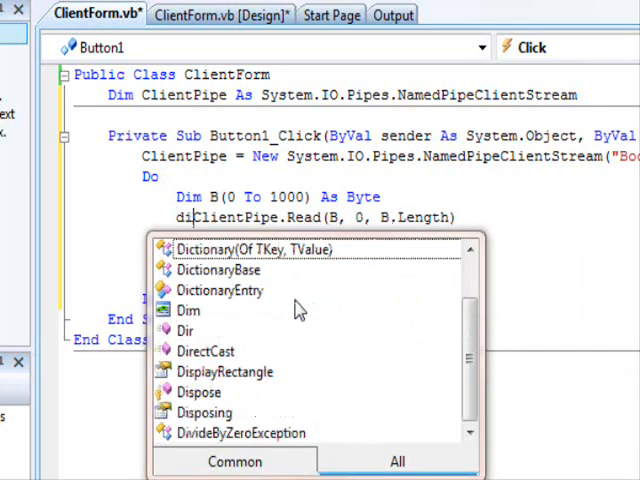
{"action": "type", "text": "m L As integer "}
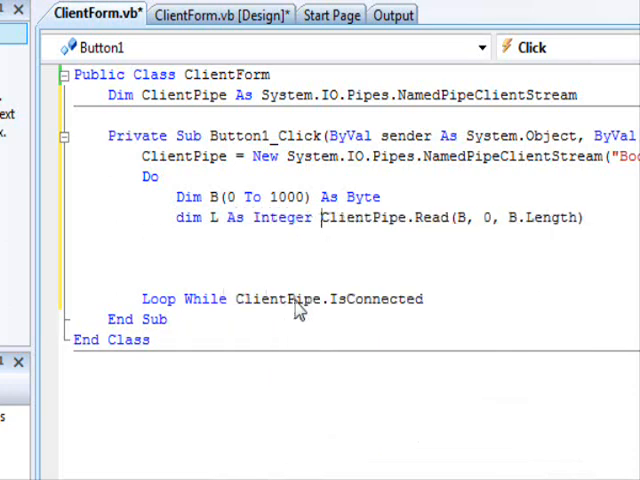
{"action": "type", "text": "="}
{"action": "key", "text": "End"}
{"action": "key", "text": "Return"}
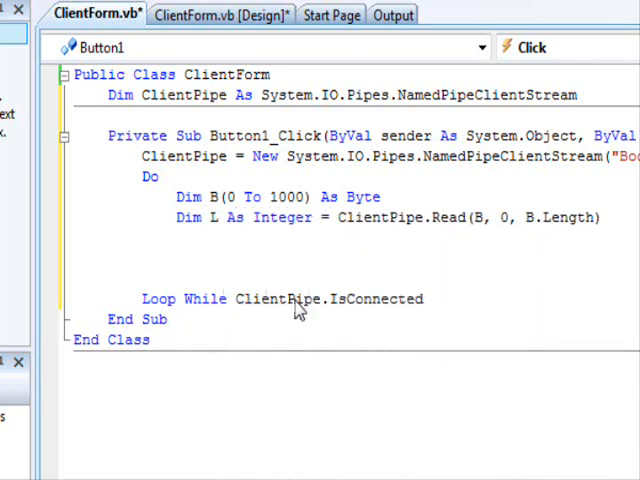
{"action": "type", "text": "red "}
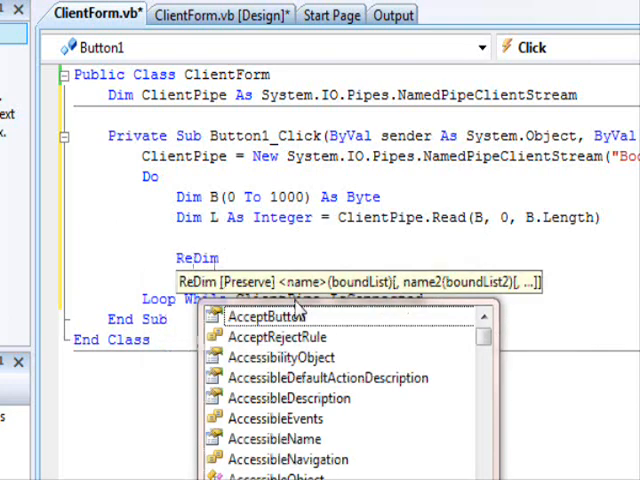
{"action": "type", "text": "pres "}
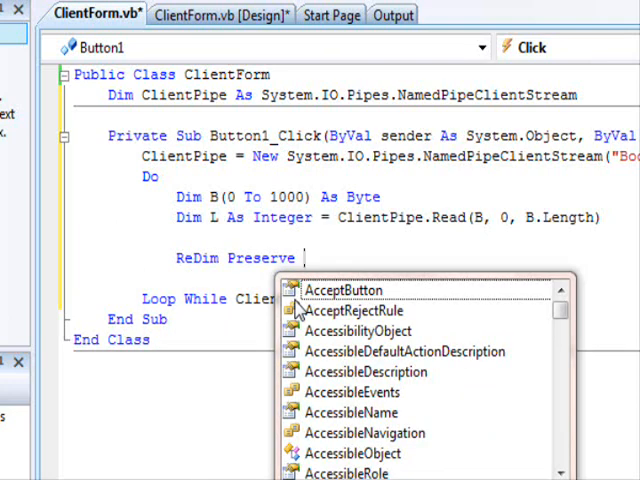
{"action": "type", "text": "B(0 to l"}
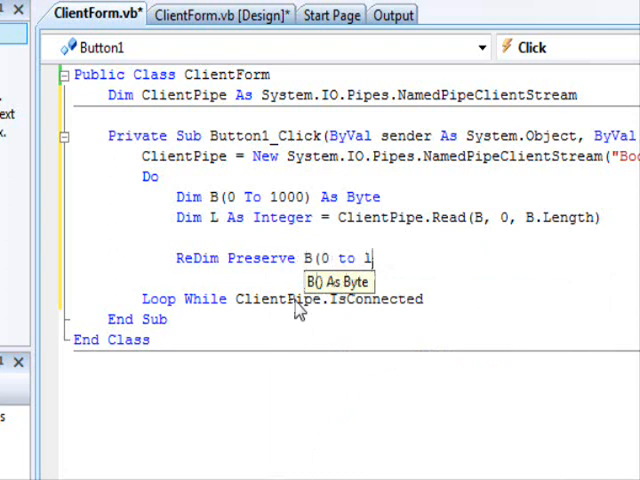
{"action": "type", "text": "-1"}
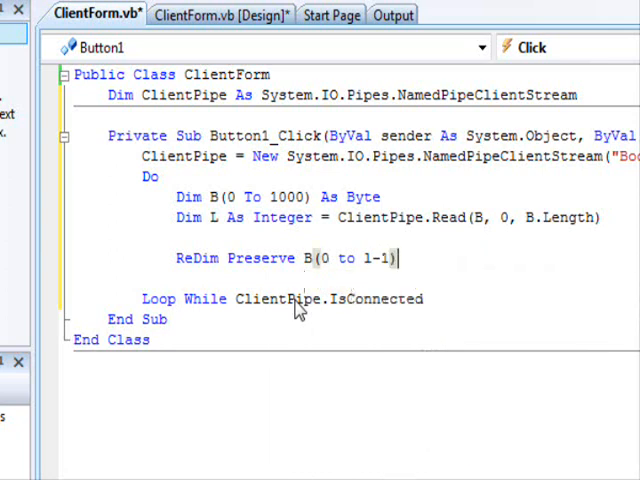
{"action": "key", "text": "Return"}
{"action": "key", "text": "Return"}
{"action": "type", "text": "m"}
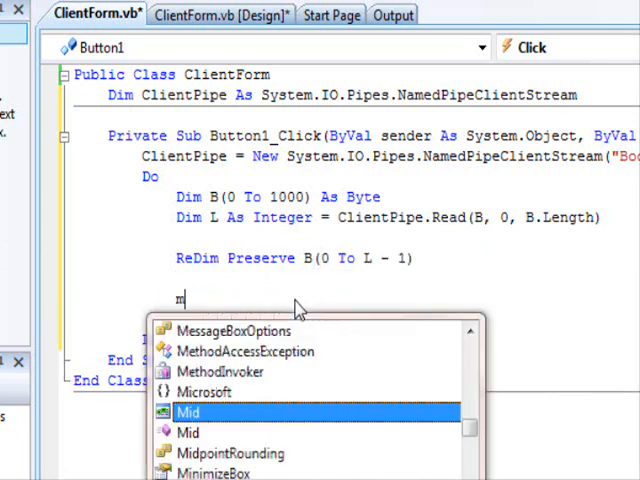
{"action": "type", "text": "s"}
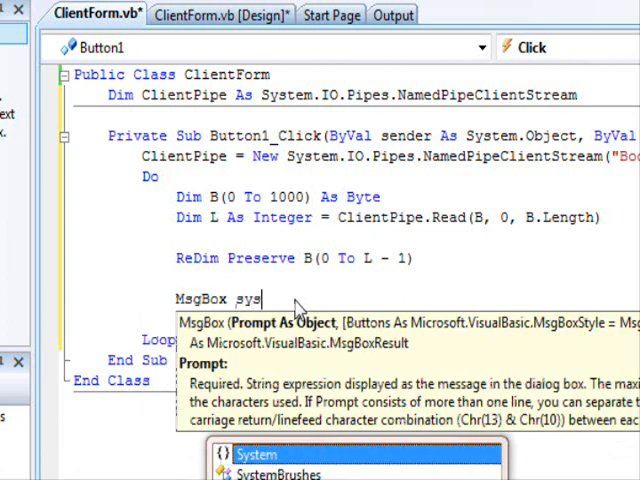
{"action": "type", "text": "g system.t."}
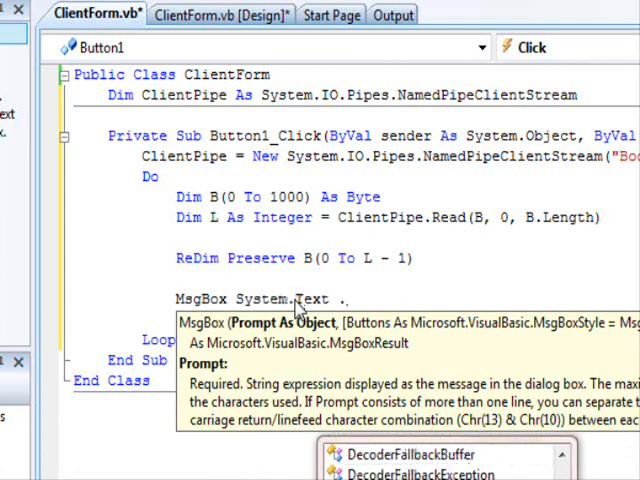
{"action": "type", "text": "encodin"}
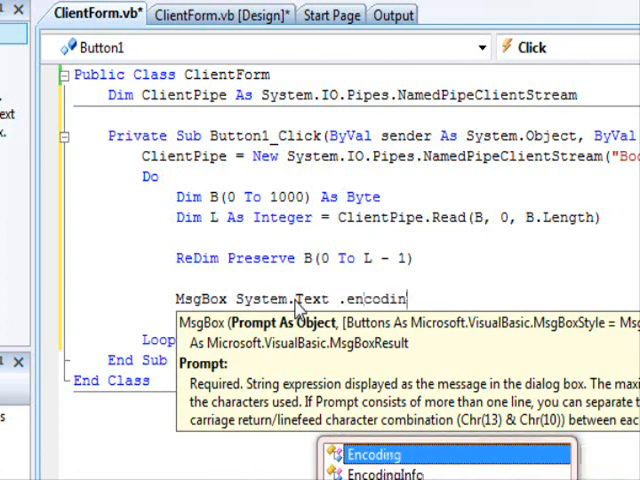
{"action": "type", "text": "g.gete (\""}
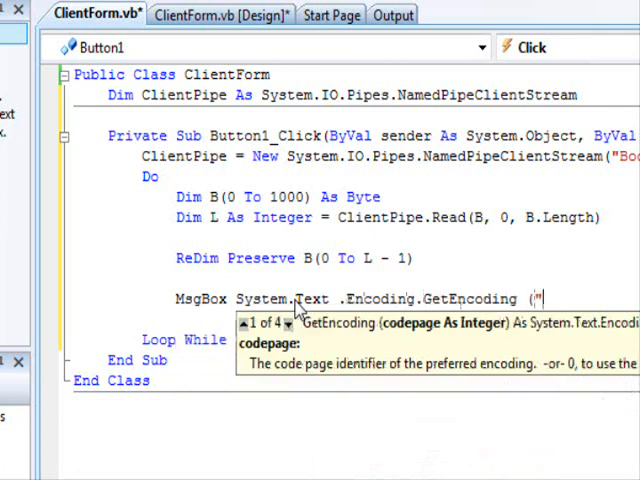
{"action": "type", "text": "windows-12"}
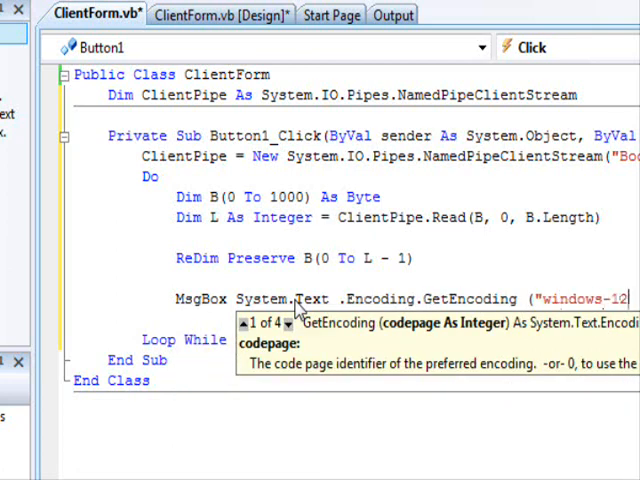
{"action": "type", "text": "\")"}
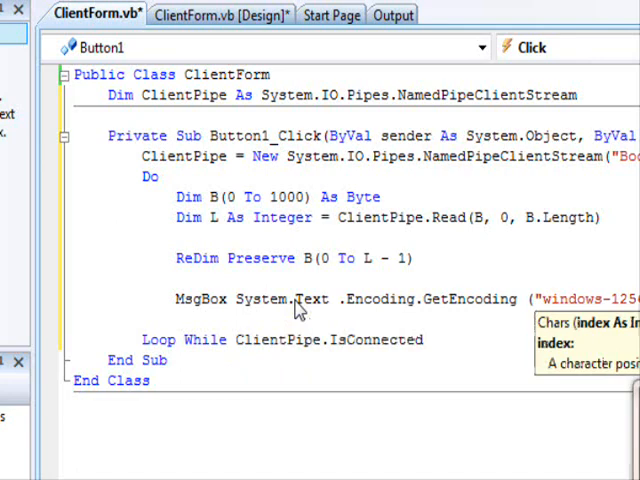
MsgBox B as windows-1256 text via GetEncoding.GetString, and add ClientPipe.Close() after Loop
{"action": "key", "text": "BackSpace"}
{"action": "type", "text": ")"}
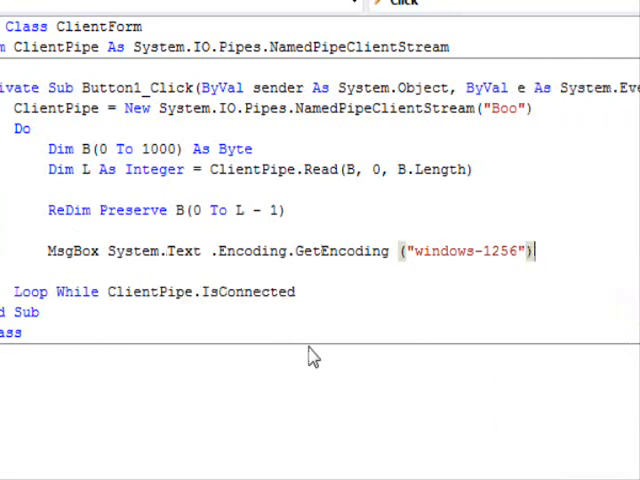
{"action": "type", "text": ".g"}
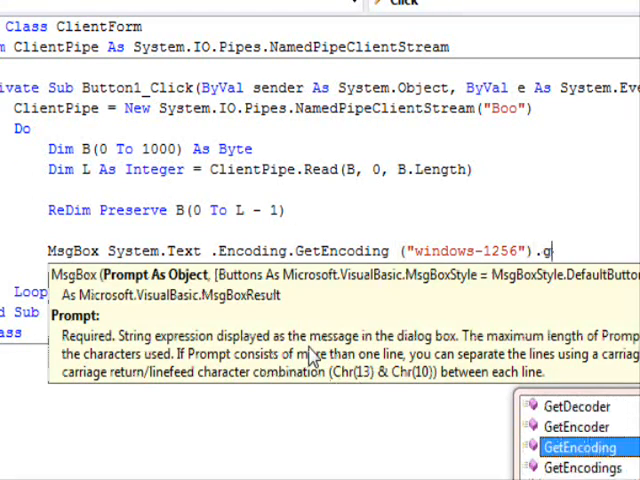
{"action": "type", "text": "etst"}
{"action": "key", "text": "space"}
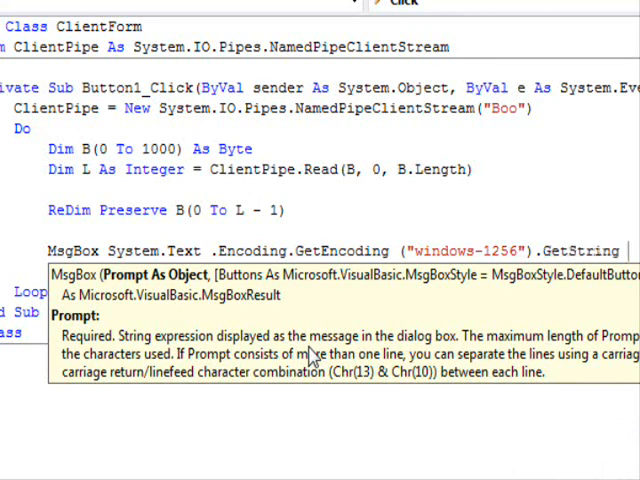
{"action": "type", "text": "("}
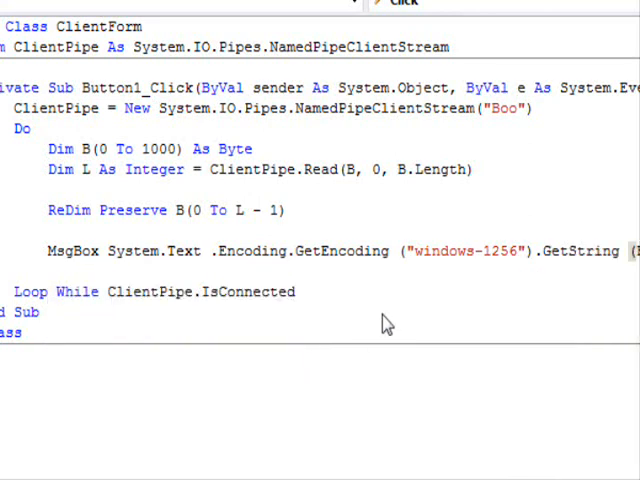
{"action": "type", "text": "B)"}
{"action": "key", "text": "Down"}
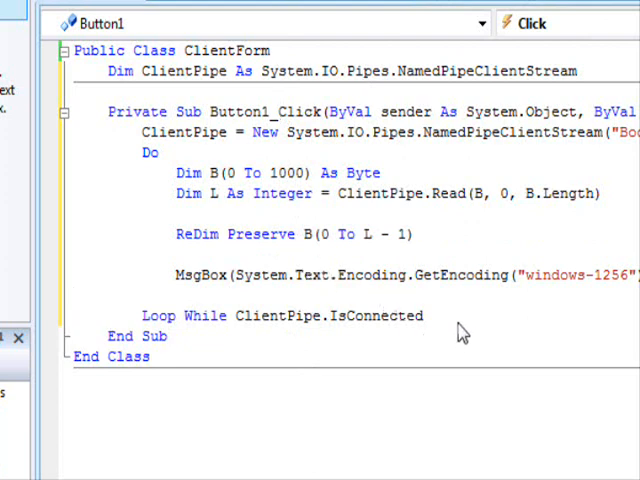
{"action": "key", "text": "Return"}
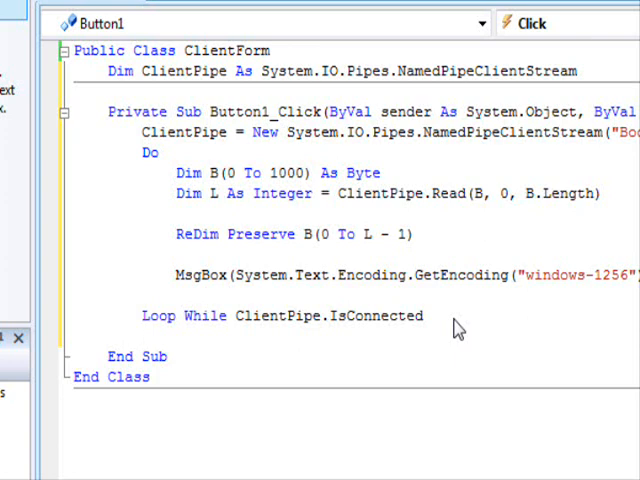
{"action": "type", "text": "cli"}
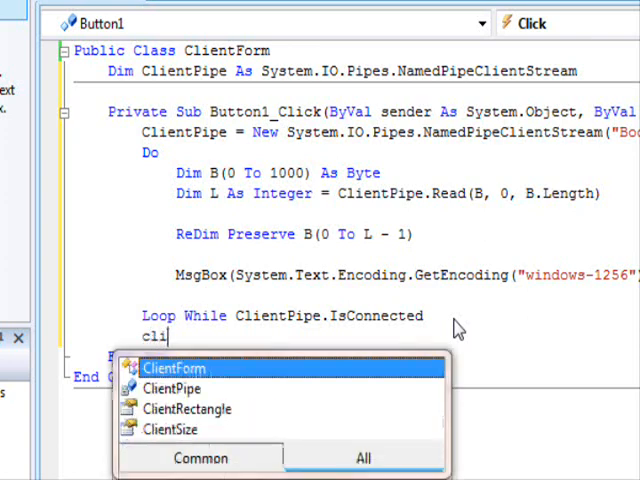
{"action": "type", "text": "entpipe.clo"}
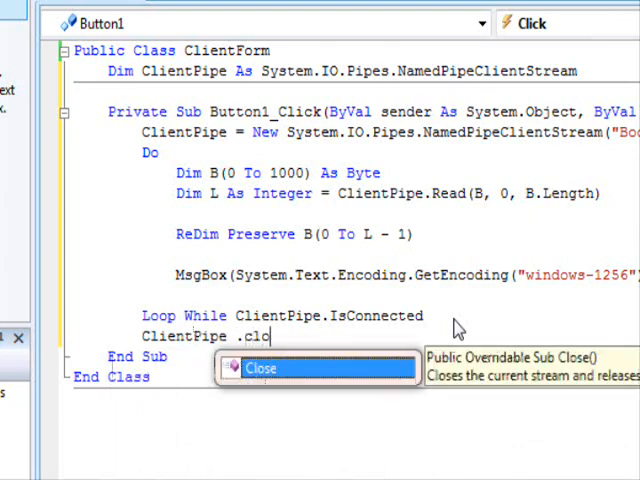
{"action": "key", "text": "Down"}
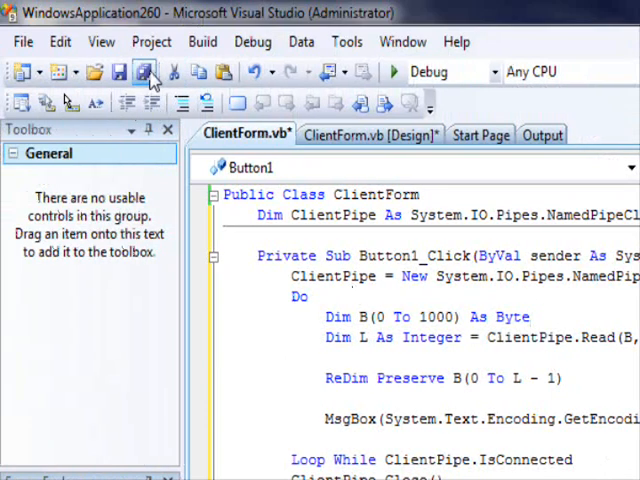
Save all, run the Server and Client projects, and arrange both running forms on screen
{"action": "left_click", "coordinate": [152, 80]}
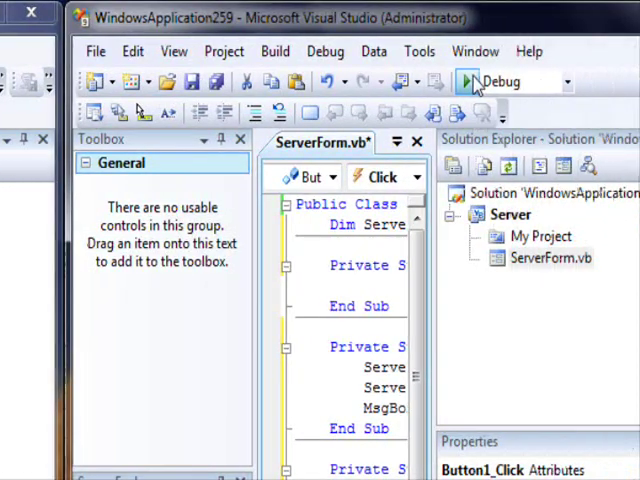
{"action": "left_click", "coordinate": [470, 82]}
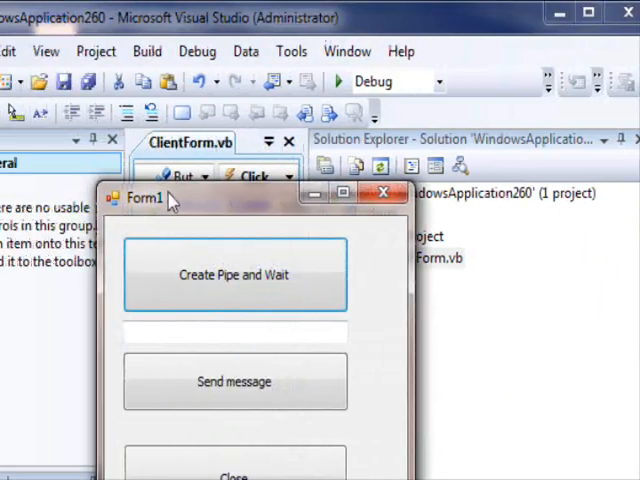
{"action": "left_click_drag", "start_coordinate": [164, 196], "coordinate": [540, 210]}
{"action": "left_click", "coordinate": [213, 82]}
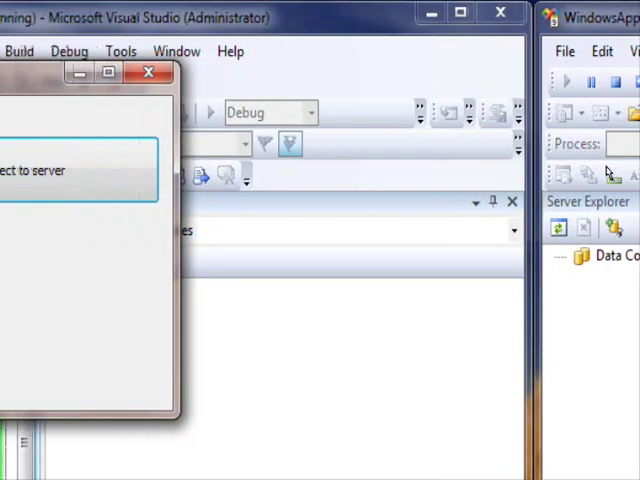
{"action": "left_click_drag", "start_coordinate": [100, 75], "coordinate": [421, 229]}
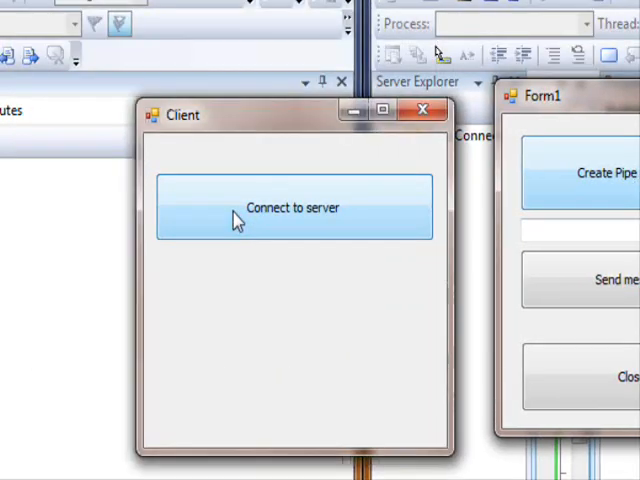
Connect the client to the server, hitting the 'Pipe hasn't been connected yet' exception at ClientPipe.Read
{"action": "left_click", "coordinate": [237, 218]}
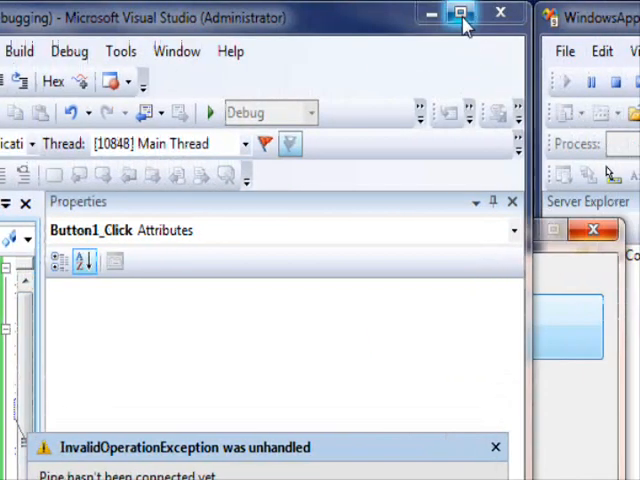
{"action": "left_click", "coordinate": [460, 20]}
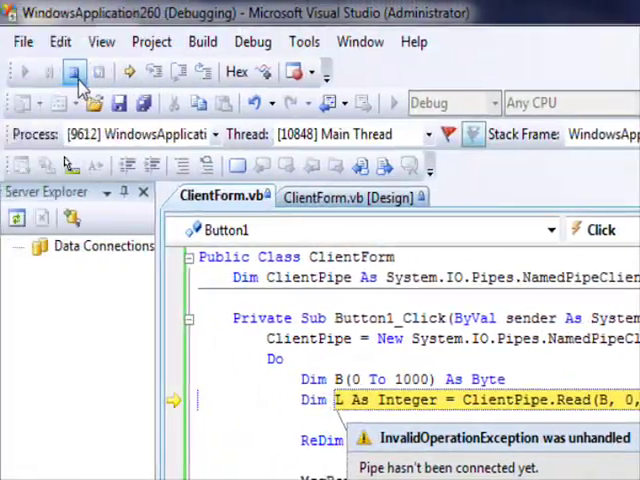
Stop debugging, add ClientPipe.Connect() before the Do loop, and run the client again
{"action": "left_click", "coordinate": [75, 72]}
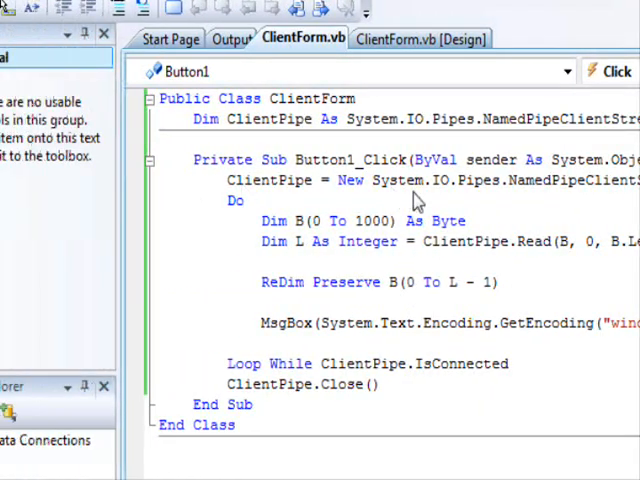
{"action": "key", "text": "Return"}
{"action": "type", "text": "clien"}
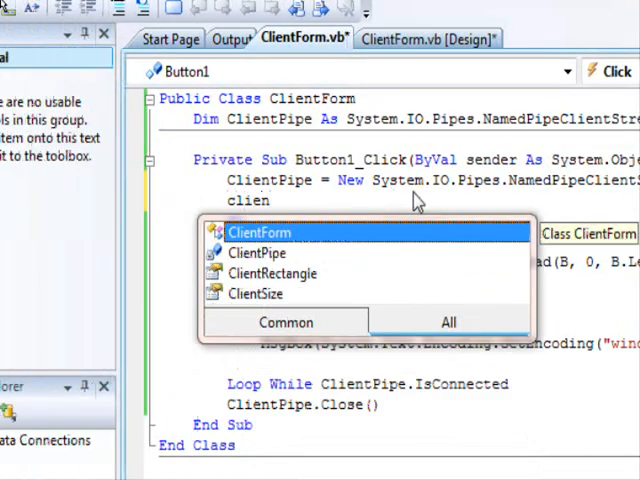
{"action": "type", "text": "tpipe .co"}
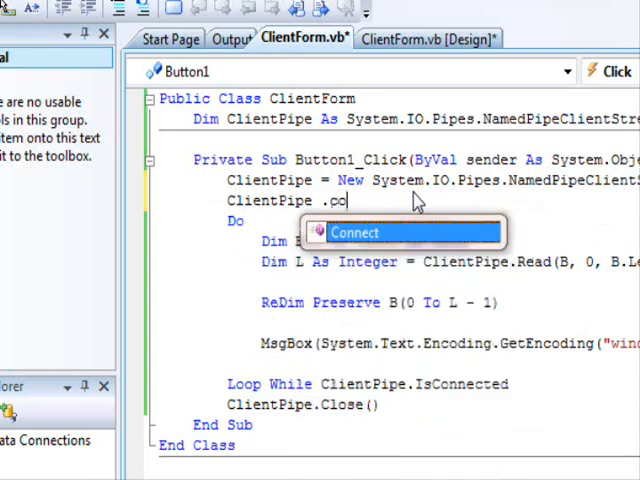
{"action": "type", "text": "("}
{"action": "key", "text": "Down"}
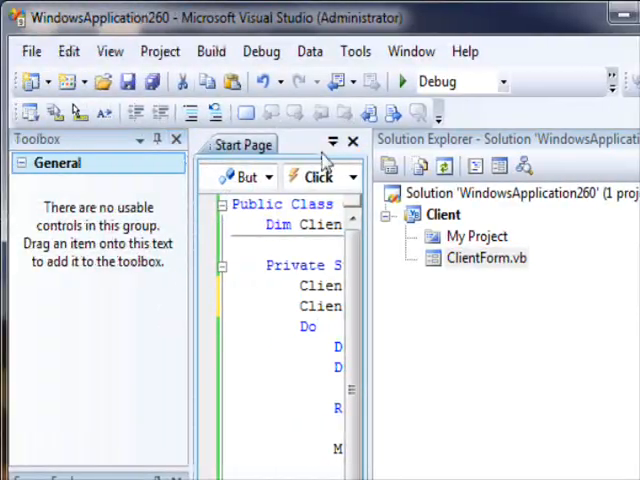
{"action": "left_click", "coordinate": [403, 84]}
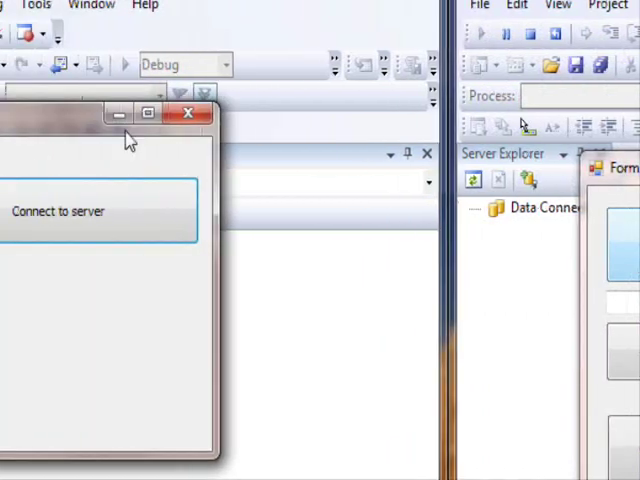
Connect the fixed client to the server and dismiss the connection confirmation
{"action": "left_click_drag", "start_coordinate": [126, 118], "coordinate": [300, 150]}
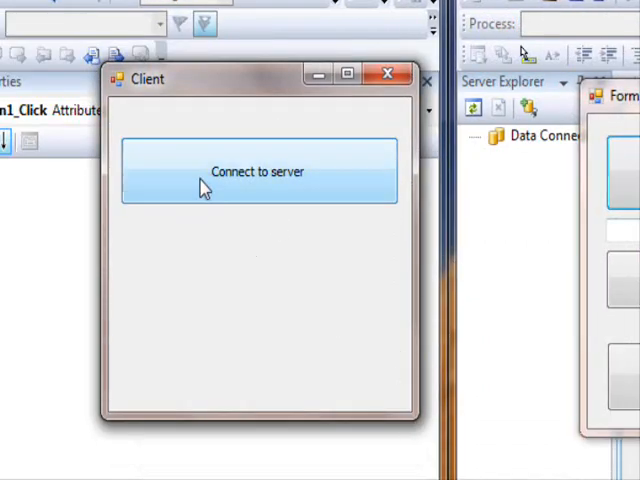
{"action": "left_click", "coordinate": [200, 186]}
{"action": "left_click_drag", "start_coordinate": [361, 200], "coordinate": [465, 172]}
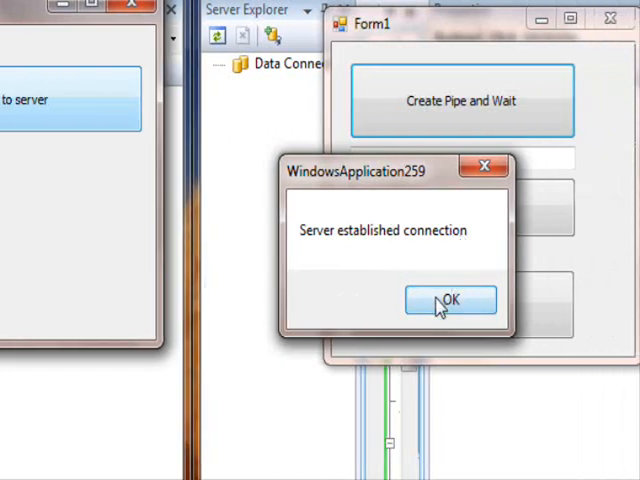
{"action": "left_click", "coordinate": [449, 301]}
Send hello then bye bye from the server, acknowledge each on the client, and close the server's pipe
{"action": "left_click", "coordinate": [461, 158]}
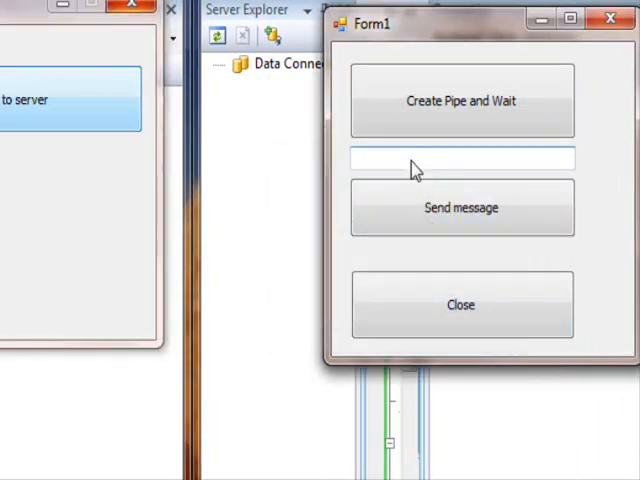
{"action": "type", "text": "hello"}
{"action": "left_click", "coordinate": [400, 215]}
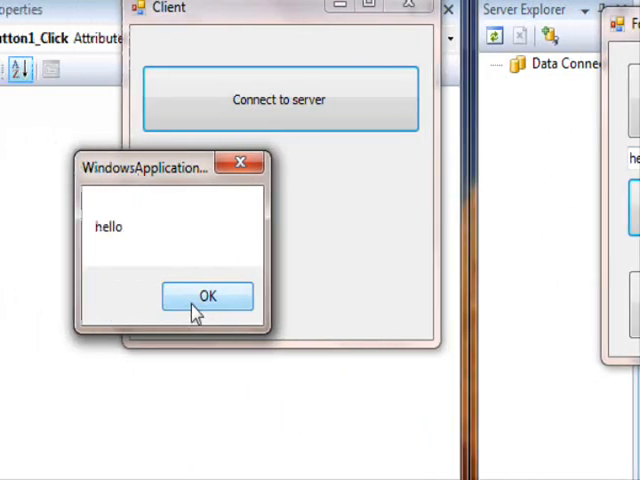
{"action": "left_click", "coordinate": [207, 297]}
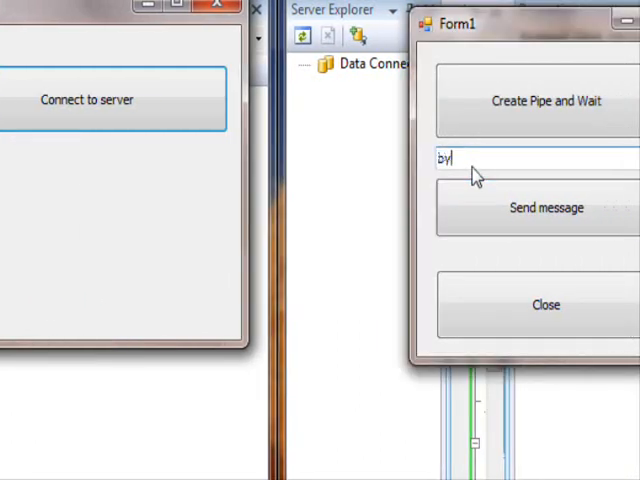
{"action": "left_click", "coordinate": [470, 207]}
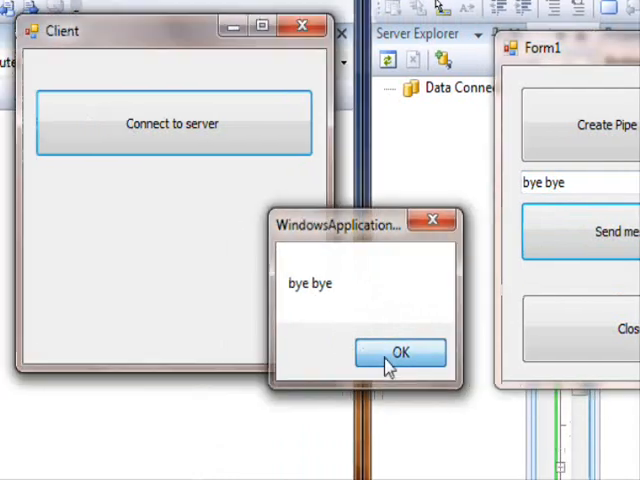
{"action": "left_click", "coordinate": [400, 352]}
{"action": "left_click", "coordinate": [455, 333]}
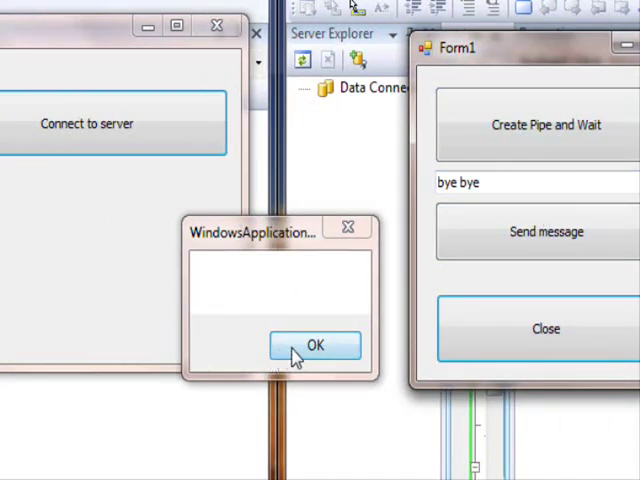
{"action": "left_click", "coordinate": [295, 352]}
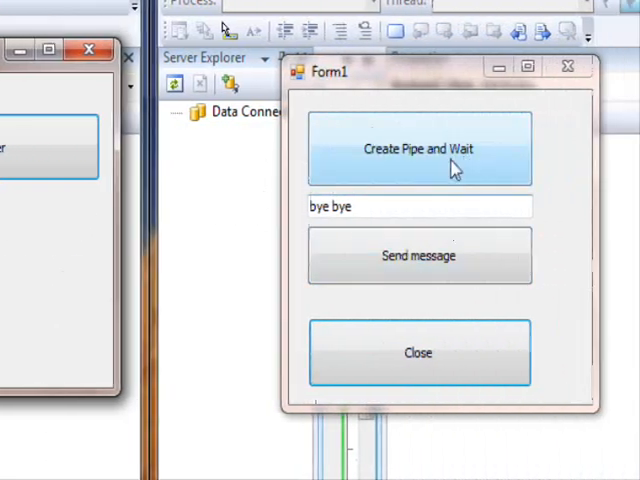
Recreate the server pipe, reconnect the client, and acknowledge the connection
{"action": "left_click", "coordinate": [428, 152]}
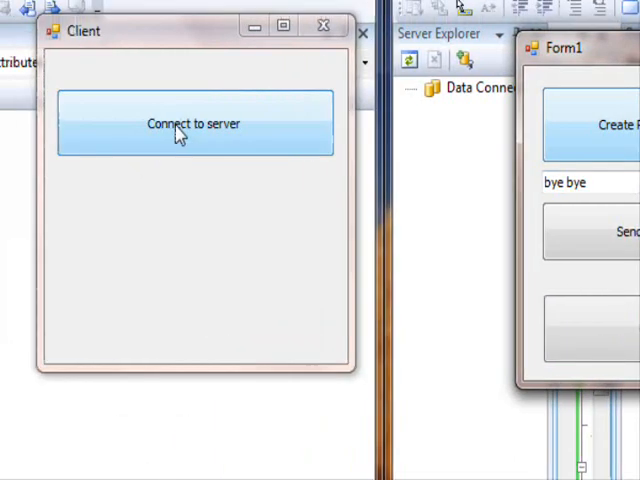
{"action": "left_click", "coordinate": [180, 132]}
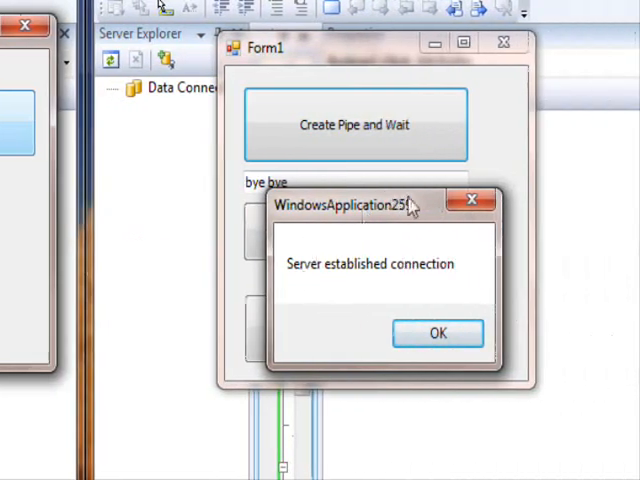
{"action": "left_click", "coordinate": [438, 335]}
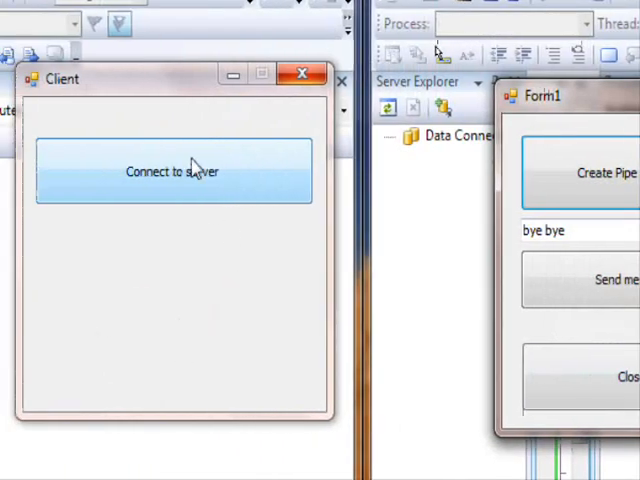
{"action": "left_click", "coordinate": [195, 170]}
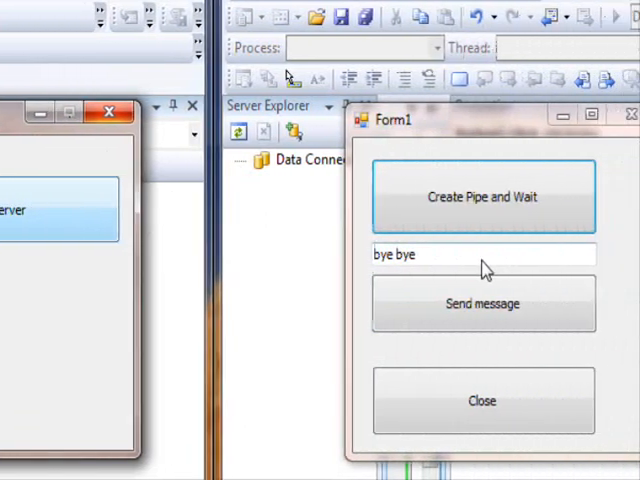
Send bye bye, then edit and send 'bye eeeee', acknowledge both, and close the server's pipe again
{"action": "left_click", "coordinate": [455, 312]}
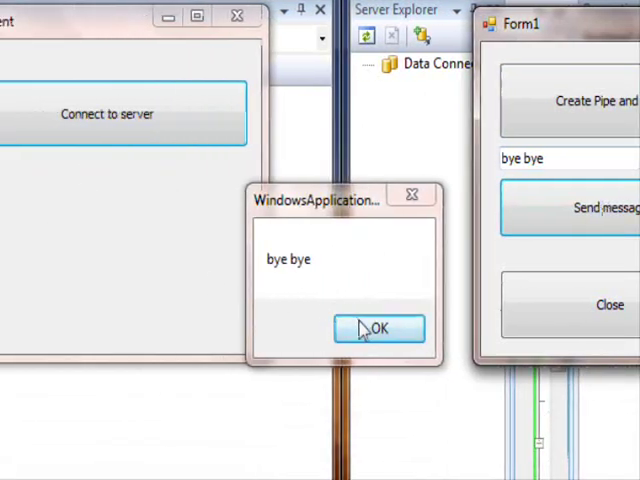
{"action": "left_click", "coordinate": [379, 328]}
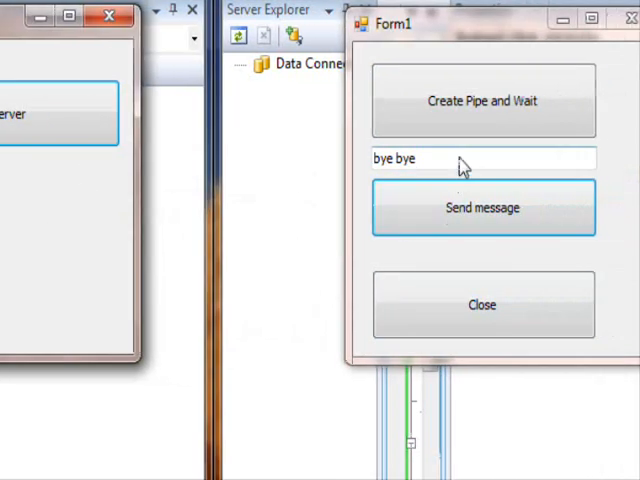
{"action": "double_click", "coordinate": [463, 160]}
{"action": "type", "text": "eeee"}
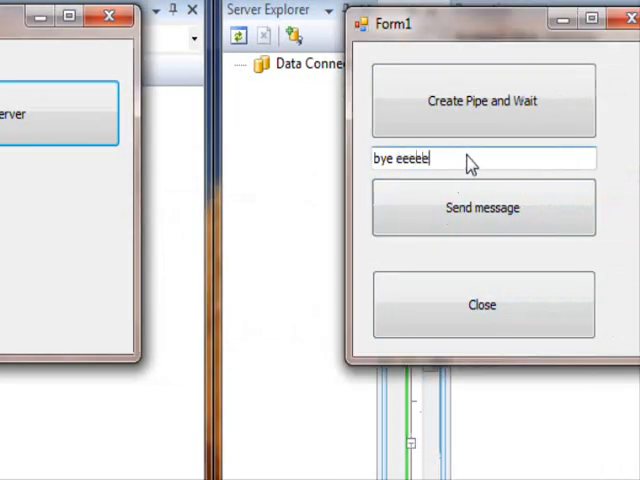
{"action": "left_click", "coordinate": [430, 207]}
{"action": "left_click", "coordinate": [250, 328]}
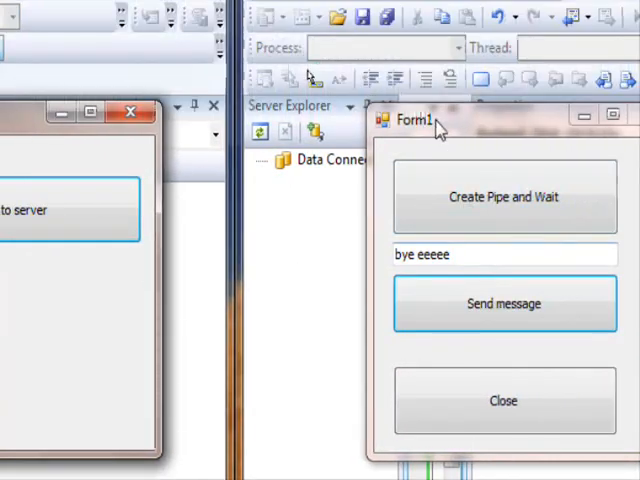
{"action": "left_click", "coordinate": [418, 305]}
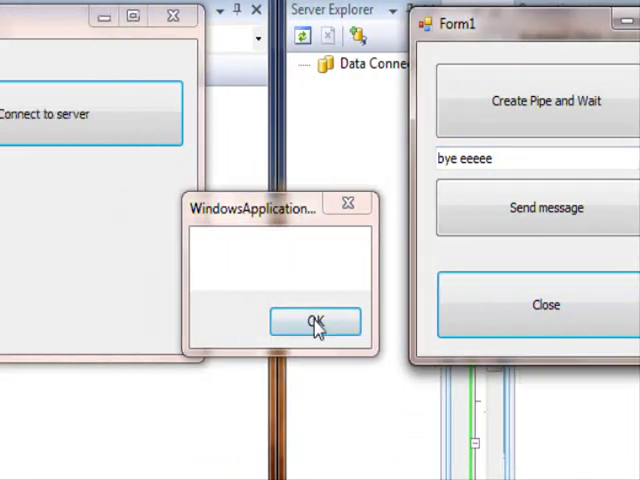
{"action": "left_click", "coordinate": [317, 321]}
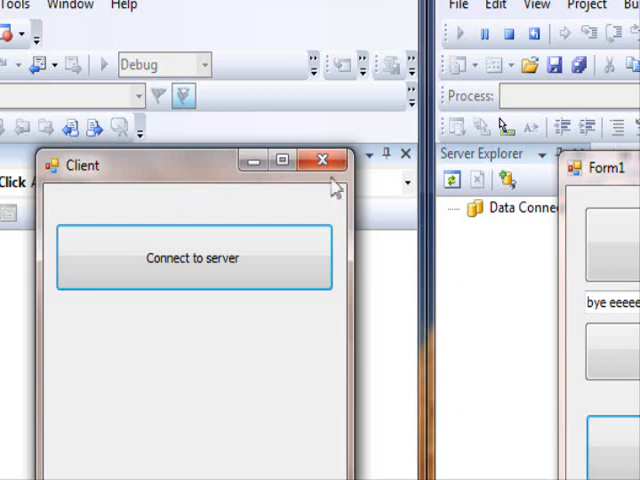
Close the Client form and then Form1 to end the running session
{"action": "left_click", "coordinate": [316, 162]}
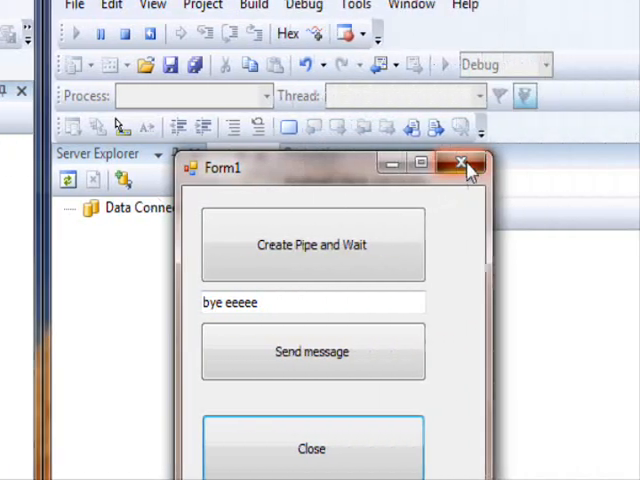
{"action": "left_click", "coordinate": [470, 166]}
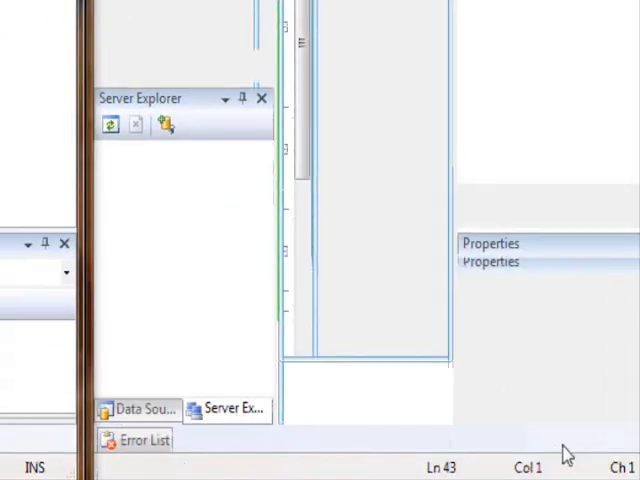